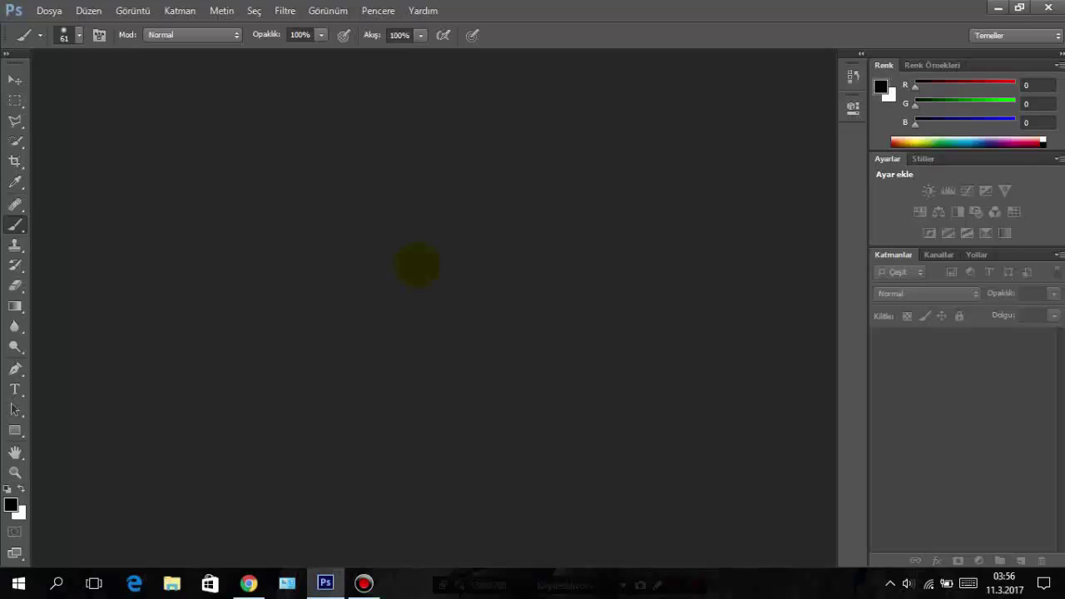
Open the portrait Yüzdeki-Çiller-için-Maske-1024x640.jpg as a new document.
double_click(417, 265)
scroll(630, 340, "down", 5)
left_click(632, 413)
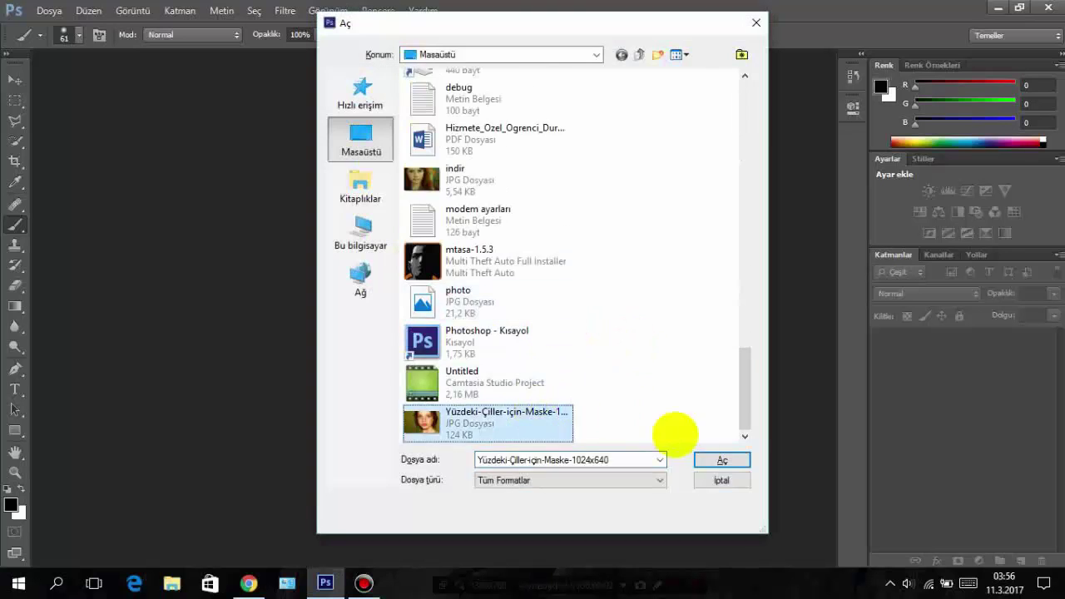
left_click(734, 456)
left_click(15, 471)
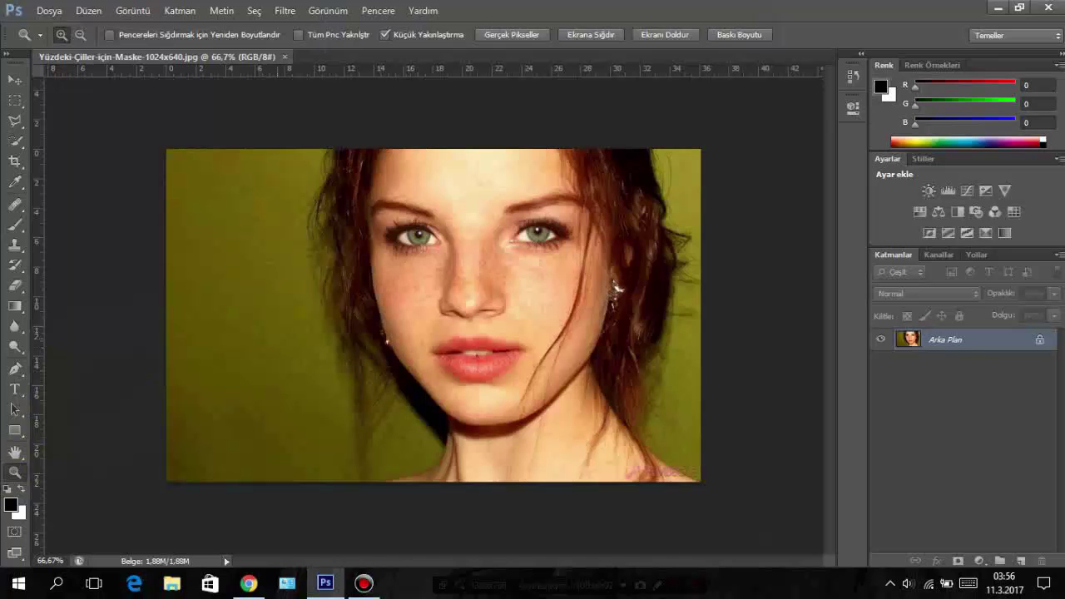
Zoom into the face and pan the view, dismissing the locked-background warning.
left_click_drag(382, 324, 466, 324)
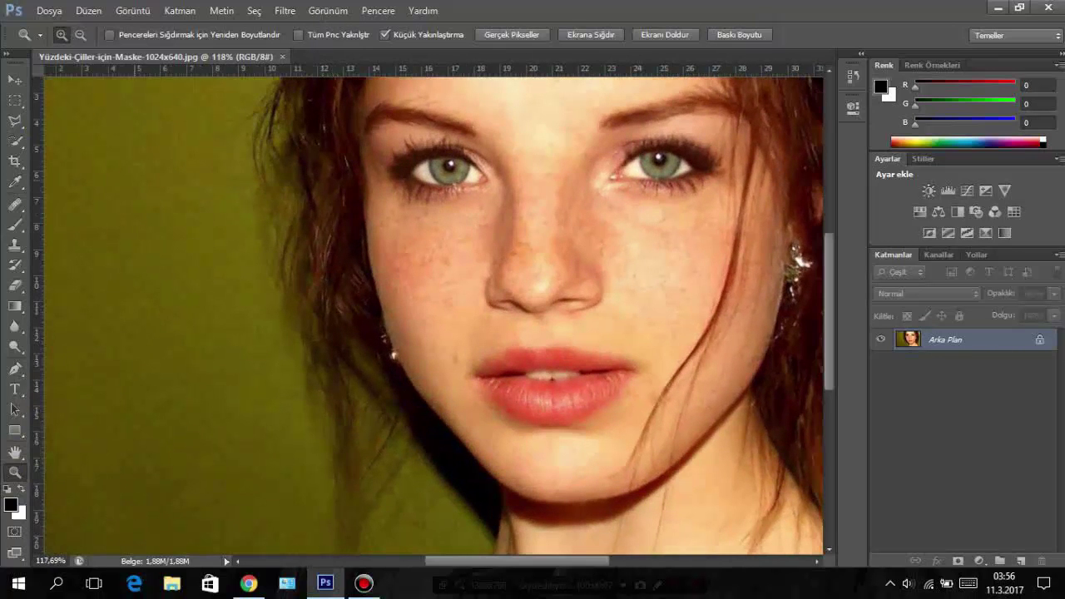
key("v")
left_click(404, 266)
left_click(491, 221)
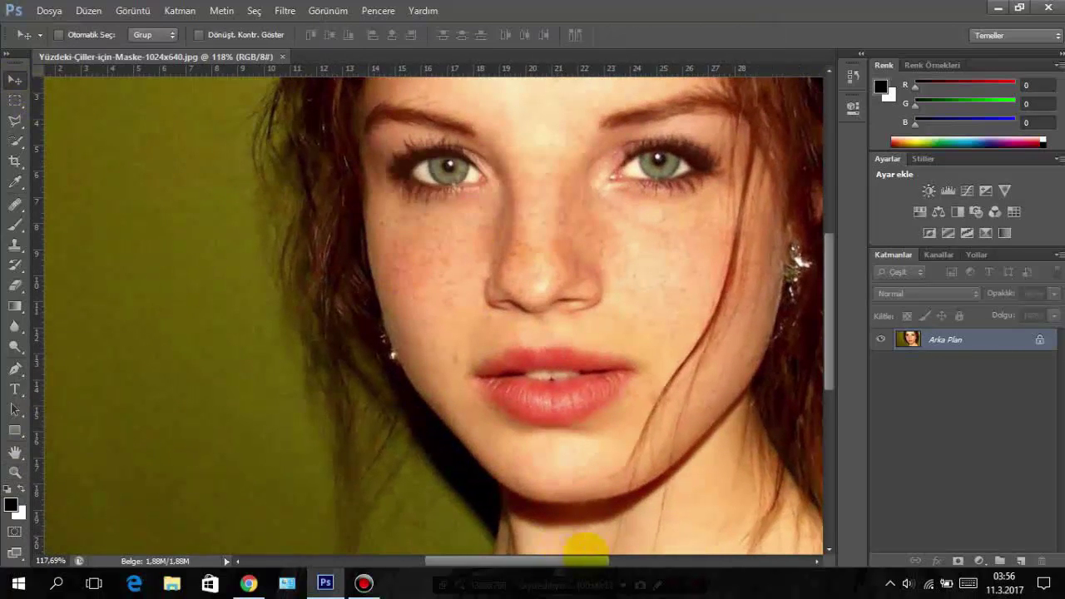
left_click_drag(587, 559, 625, 559)
left_click_drag(826, 378, 828, 358)
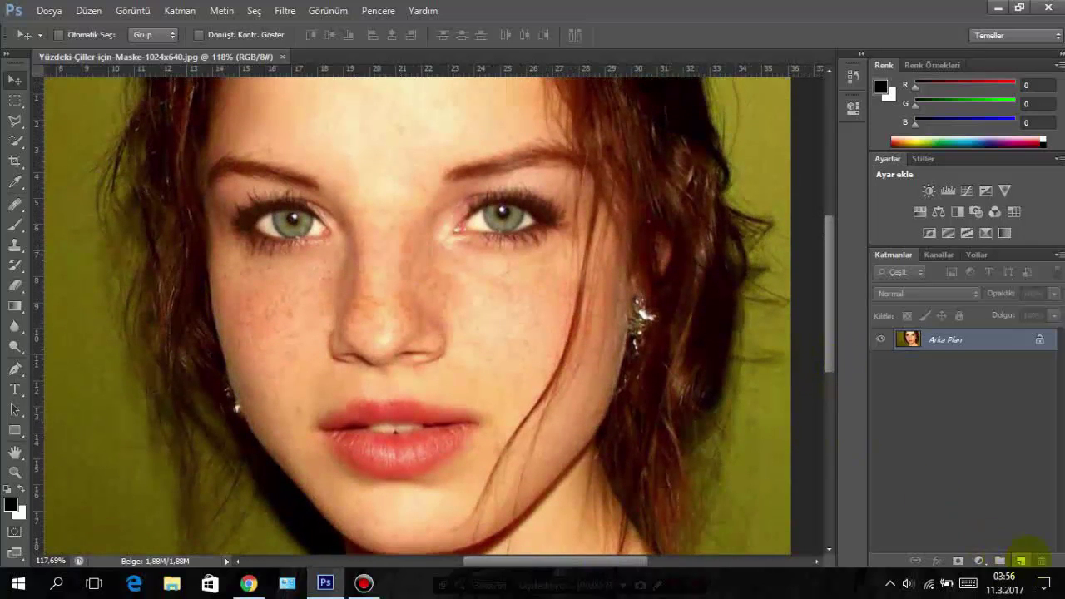
Add a new transparent layer and set the Healing Brush to sample all layers (Tüm Katmanlar).
left_click(1020, 560)
left_click(15, 223)
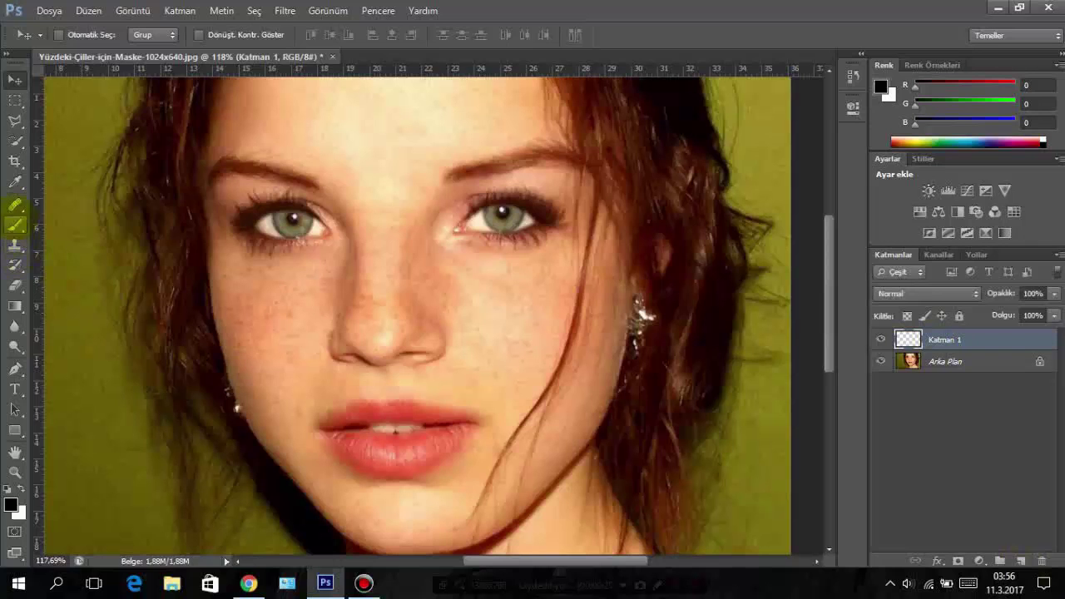
right_click(15, 206)
left_click(91, 221)
left_click(524, 35)
left_click(515, 72)
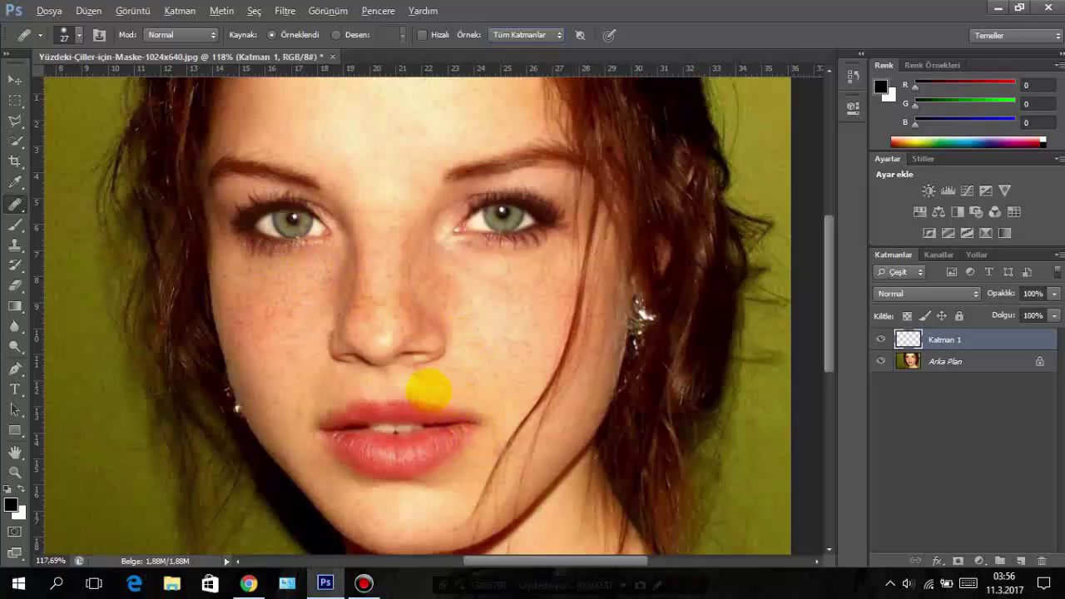
Set the brush hardness and paint healing strokes over the right-cheek freckles on Katman 1.
right_click(437, 385)
left_click(518, 419)
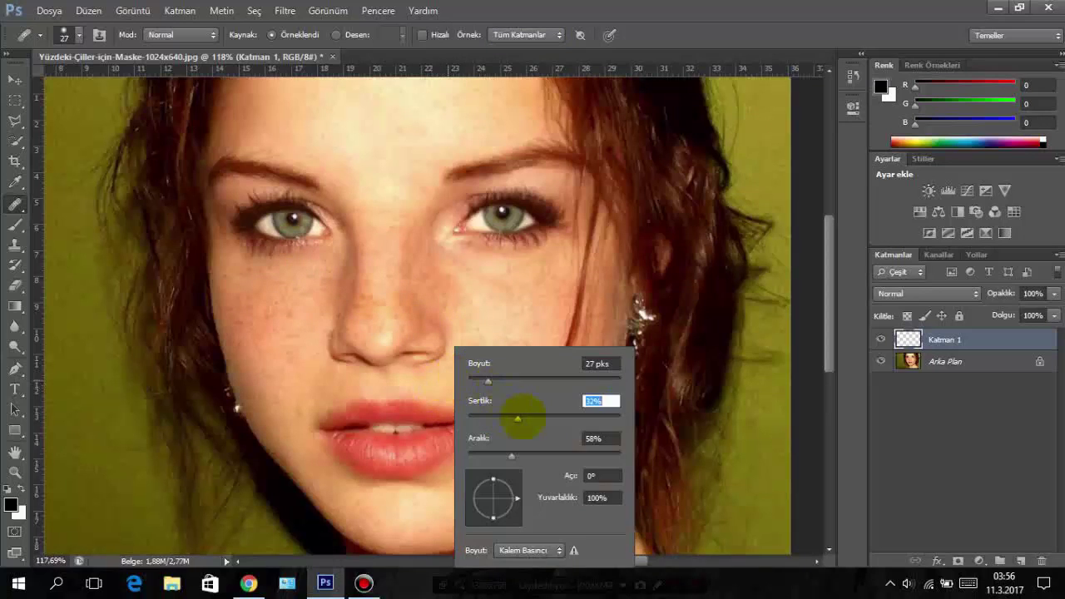
left_click(491, 320)
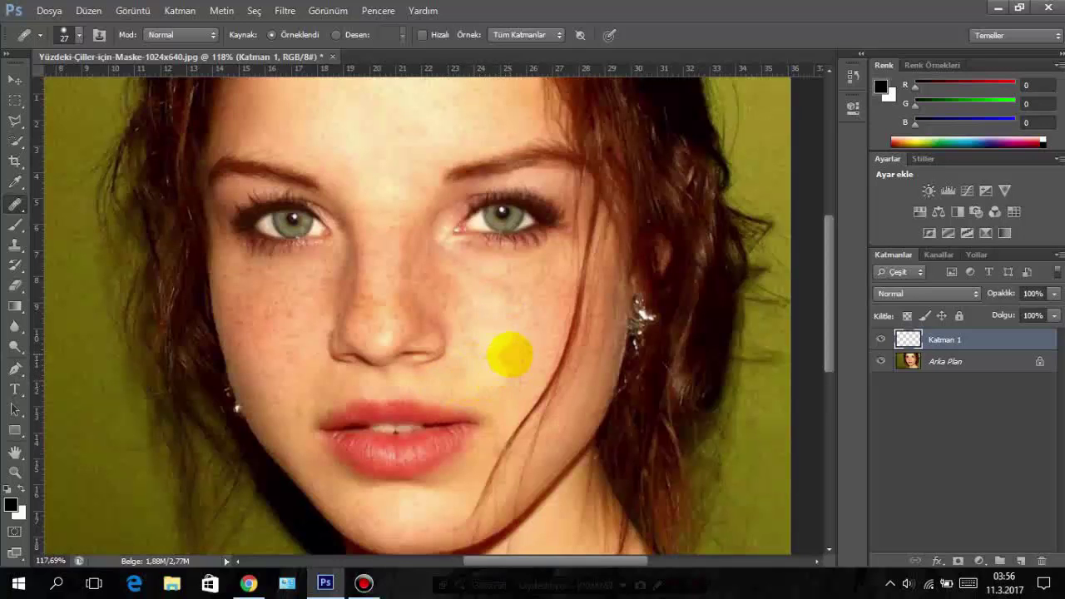
mouse_move(470, 389)
left_mouse_down()
mouse_move(513, 357)
mouse_move(542, 267)
mouse_move(552, 269)
mouse_move(539, 349)
mouse_move(502, 394)
mouse_move(475, 396)
mouse_move(457, 361)
mouse_move(470, 374)
mouse_move(499, 357)
mouse_move(528, 269)
mouse_move(514, 273)
mouse_move(473, 352)
left_mouse_up()
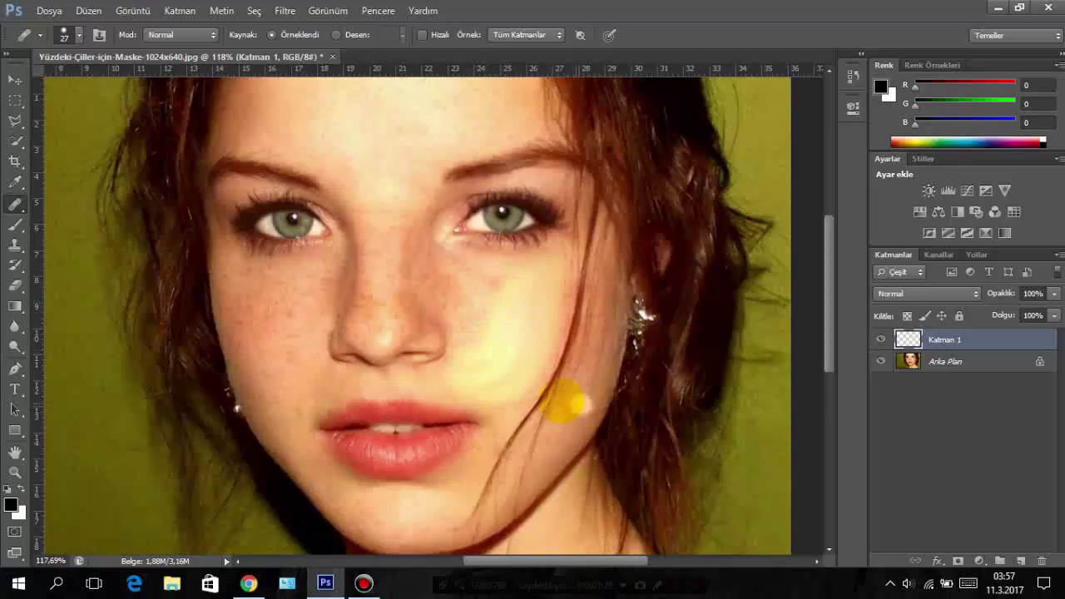
Raise the brush hardness and heal more freckles across the cheek.
right_click(514, 350)
left_click_drag(606, 419, 664, 419)
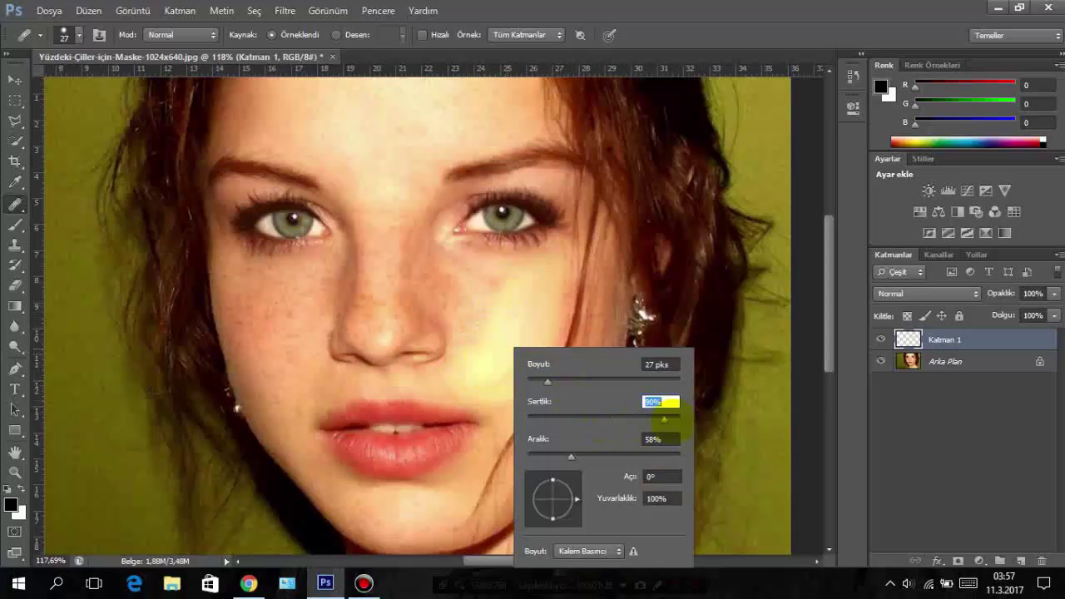
left_click(500, 321)
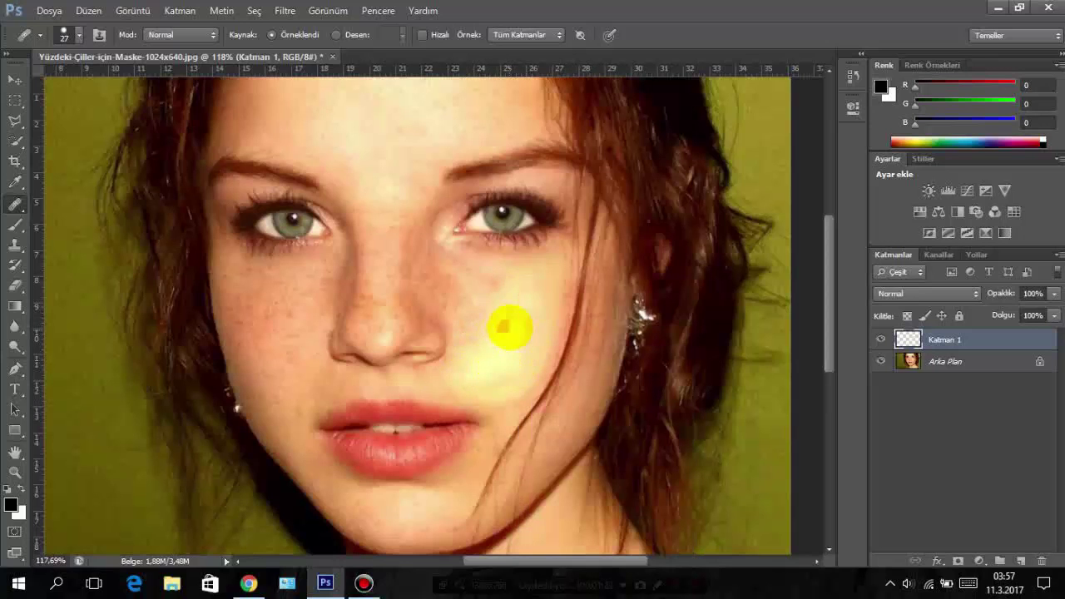
mouse_move(509, 328)
left_mouse_down()
mouse_move(530, 285)
mouse_move(511, 349)
mouse_move(488, 375)
mouse_move(534, 333)
mouse_move(540, 286)
mouse_move(497, 290)
mouse_move(468, 329)
mouse_move(473, 286)
mouse_move(494, 276)
mouse_move(473, 269)
mouse_move(455, 280)
mouse_move(458, 333)
mouse_move(442, 378)
mouse_move(501, 411)
mouse_move(527, 374)
mouse_move(506, 413)
mouse_move(544, 265)
mouse_move(555, 291)
left_mouse_up()
Shrink the brush to 12 px and heal the freckles under the eye.
right_click(520, 276)
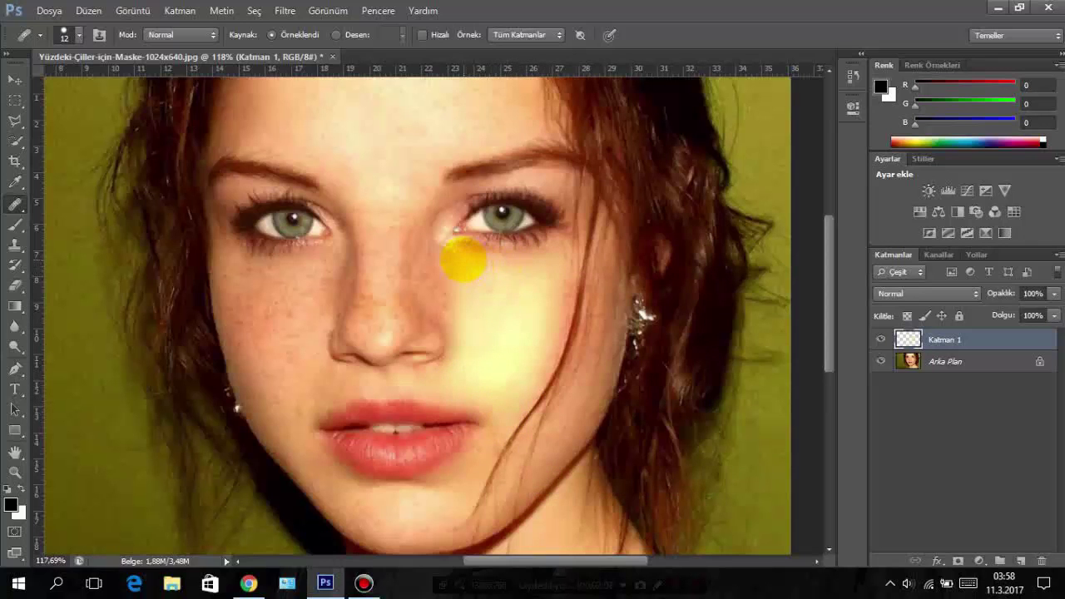
mouse_move(472, 259)
left_mouse_down()
mouse_move(494, 250)
mouse_move(535, 260)
mouse_move(527, 254)
mouse_move(469, 266)
mouse_move(544, 264)
mouse_move(467, 283)
mouse_move(544, 290)
mouse_move(464, 295)
mouse_move(519, 307)
mouse_move(492, 311)
mouse_move(490, 334)
mouse_move(463, 269)
mouse_move(505, 320)
mouse_move(487, 305)
mouse_move(451, 363)
mouse_move(451, 352)
mouse_move(462, 353)
left_mouse_up()
right_click(455, 308)
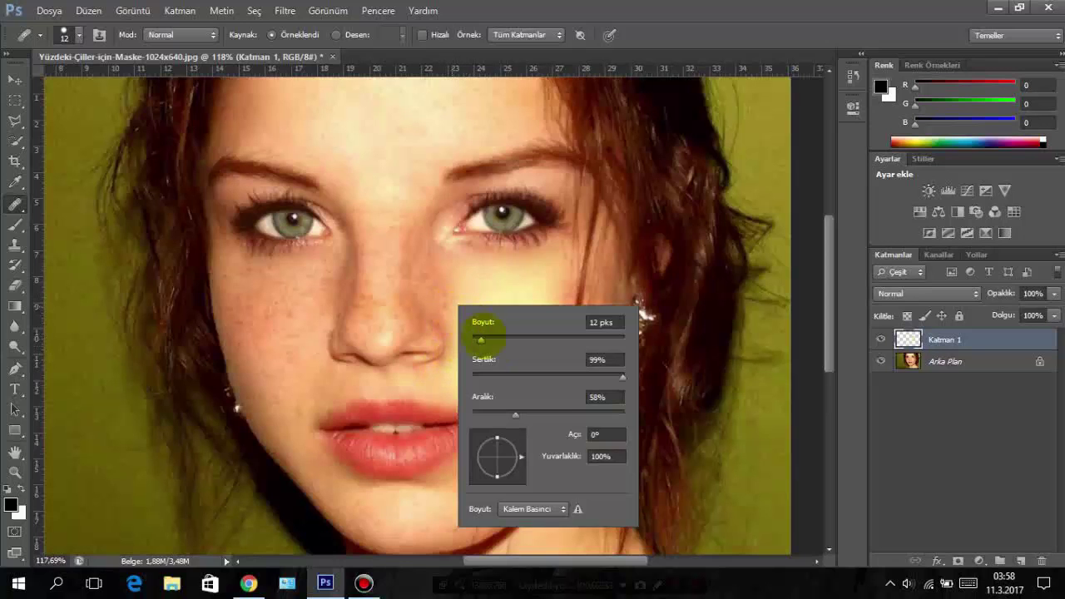
left_click(456, 308)
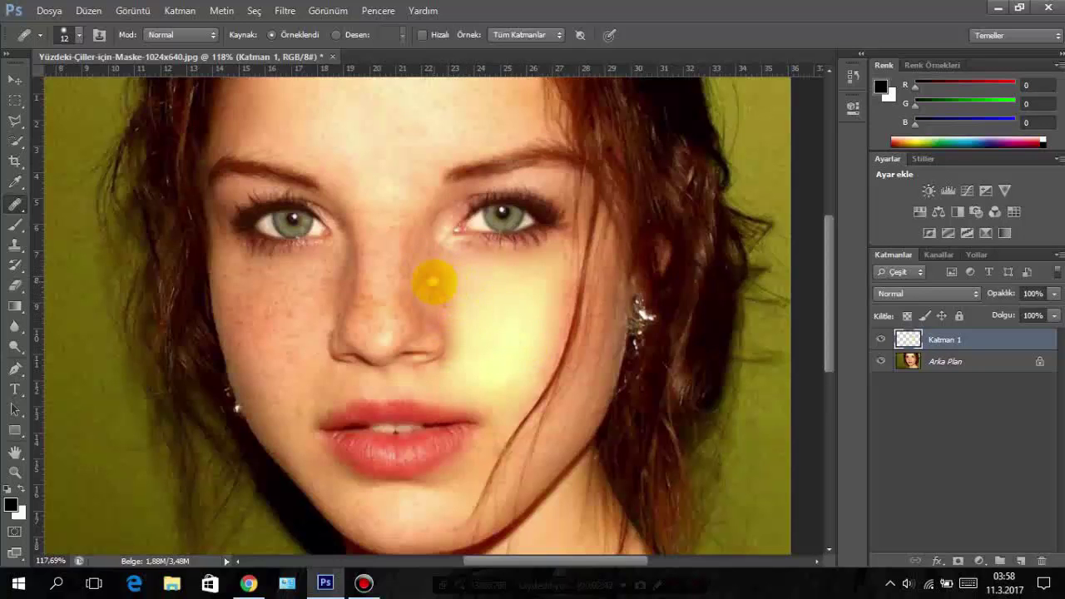
Resize the healing brush to 36 px, then to 11 px, and confirm its hardness.
right_click(456, 308)
type("36")
key("Return")
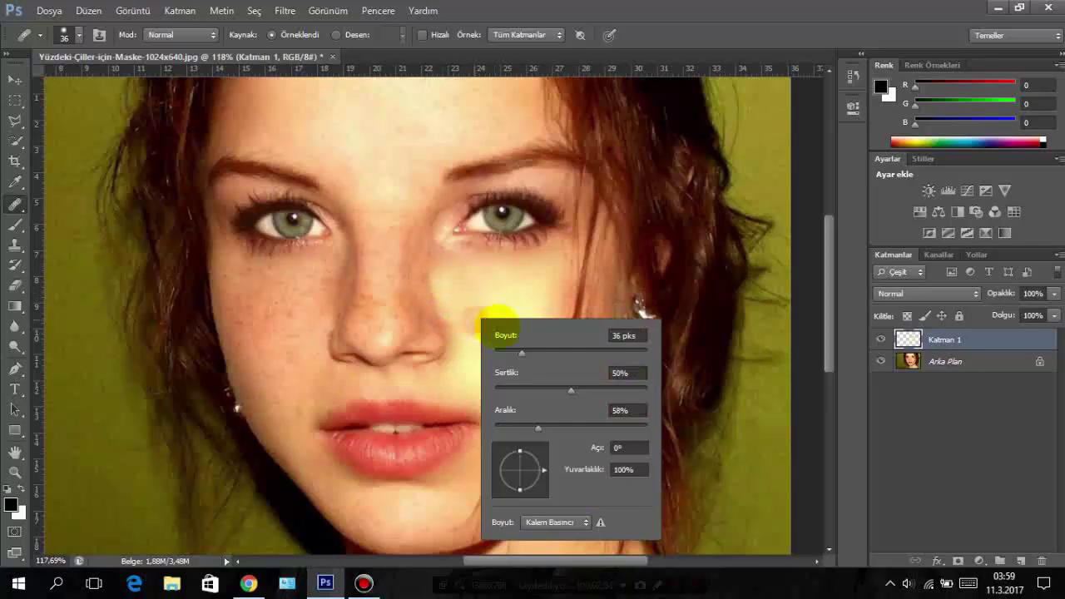
right_click(481, 319)
type("11")
key("Return")
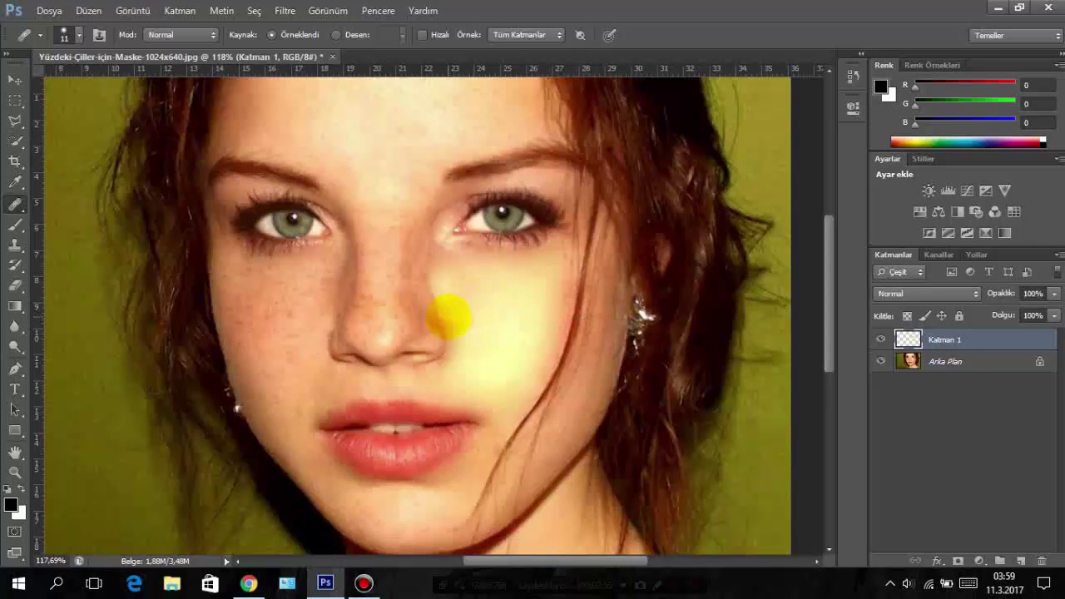
right_click(446, 307)
key("Return")
Heal freckles beside the nose, up and across the cheek, and along the nose bridge.
left_click(443, 307)
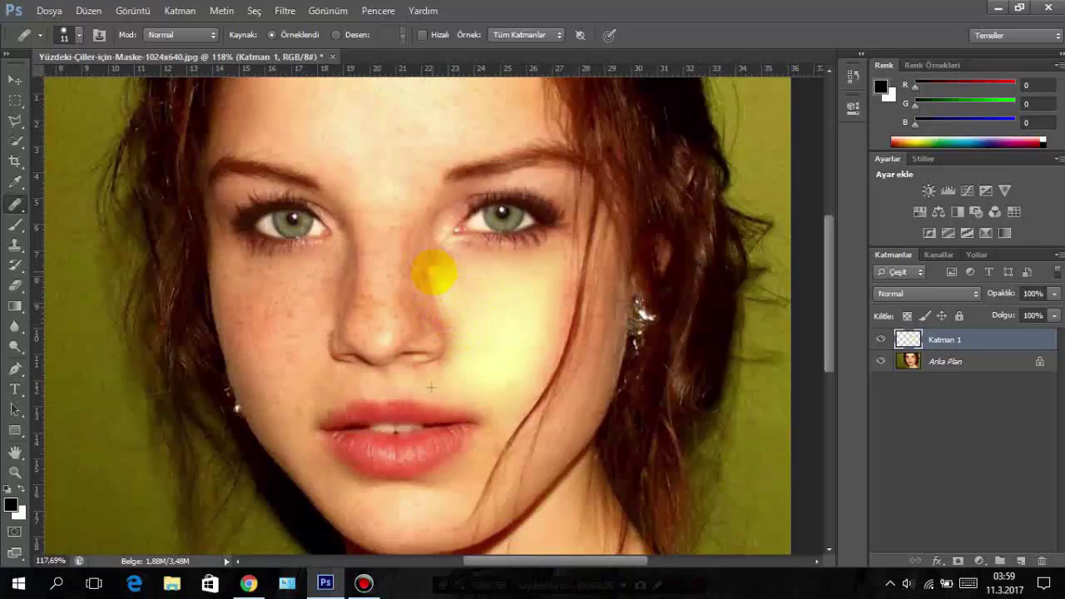
left_click_drag(433, 272, 451, 262)
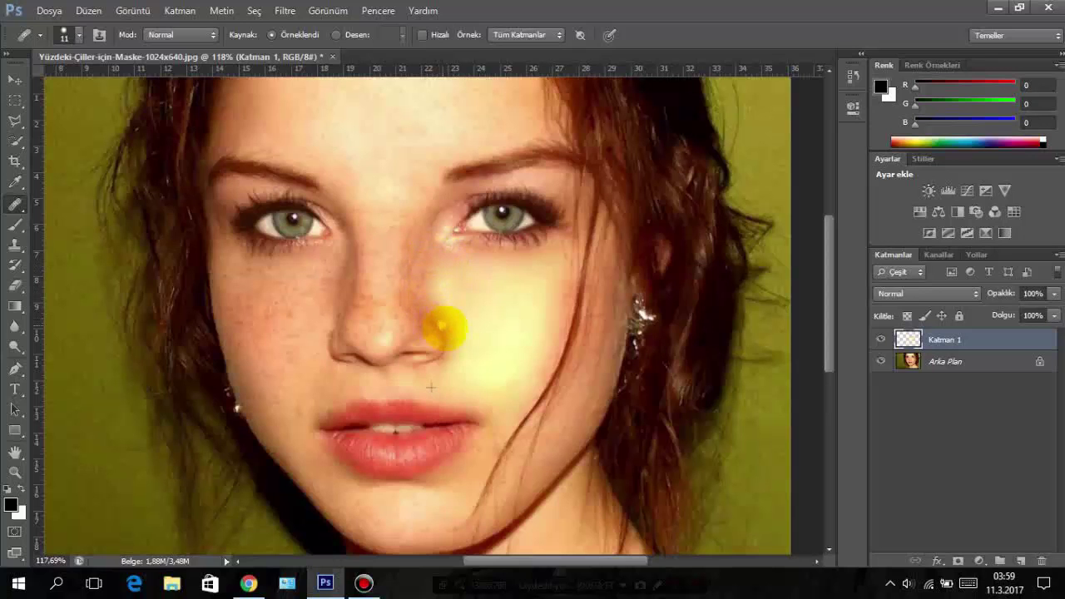
left_click_drag(453, 336, 460, 276)
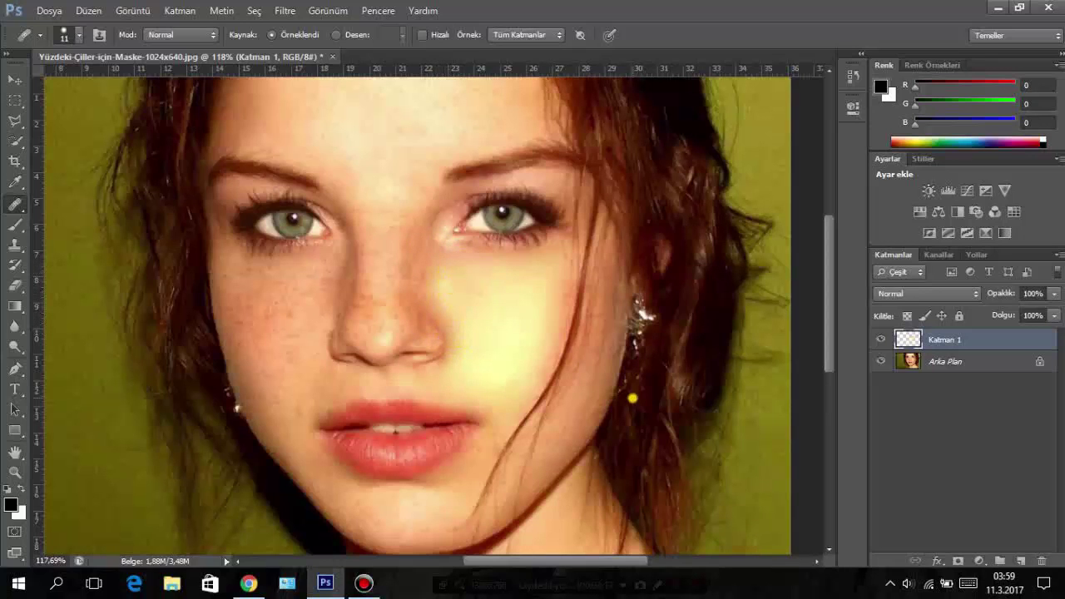
mouse_move(467, 330)
left_mouse_down()
mouse_move(507, 316)
mouse_move(454, 262)
left_mouse_up()
left_click_drag(414, 295, 422, 271)
Adjust the hardness, enlarge the brush to 23 px and heal freckles up the nose.
right_click(424, 281)
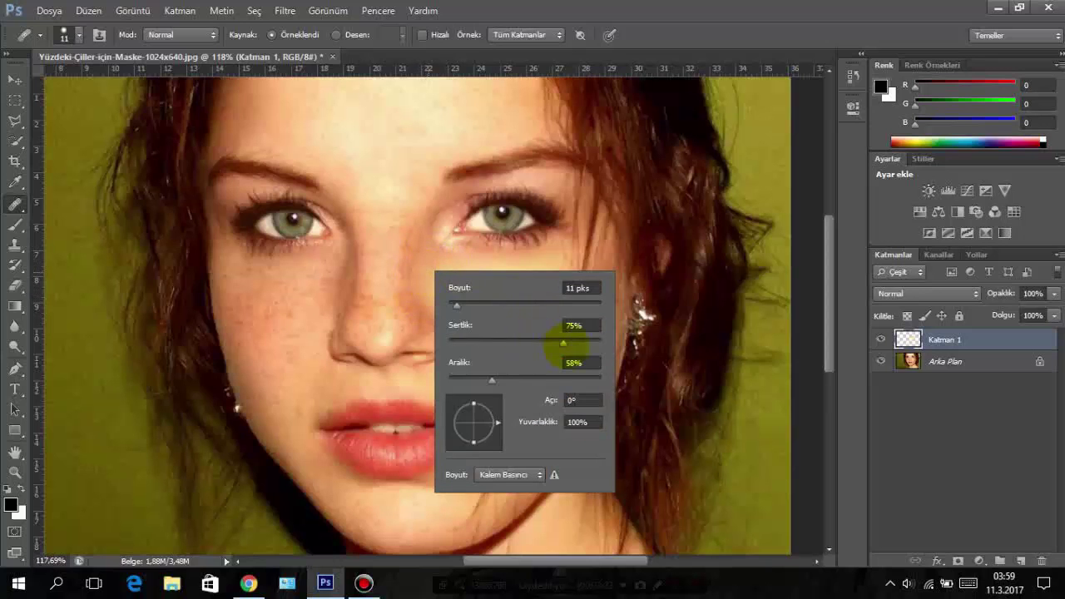
left_click(540, 344)
left_click(388, 239)
right_click(382, 223)
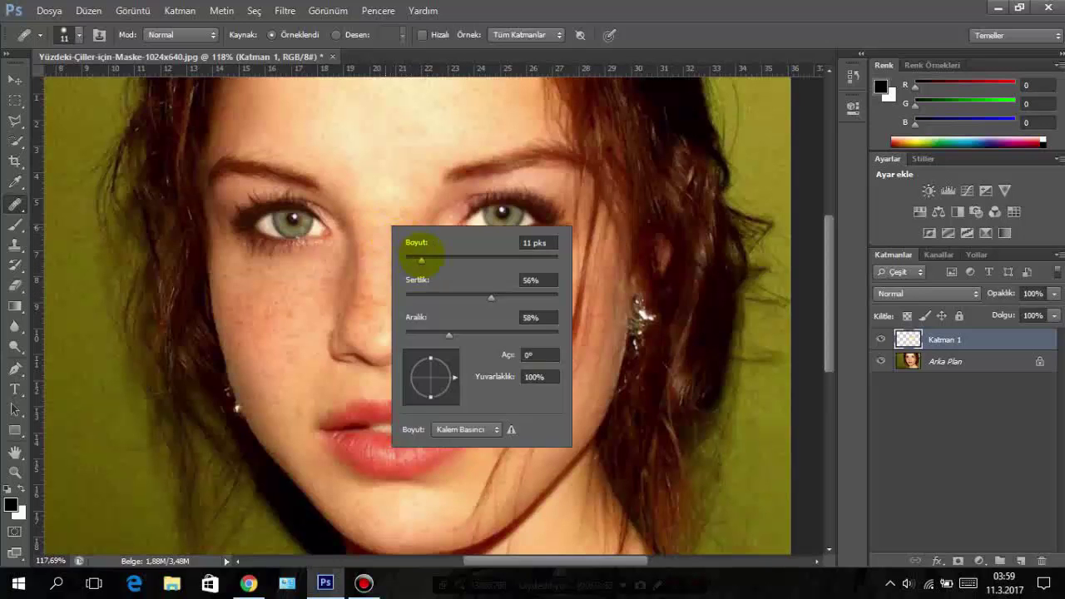
left_click_drag(418, 242, 428, 242)
left_click(375, 205)
mouse_move(383, 322)
left_mouse_down()
mouse_move(373, 242)
mouse_move(380, 294)
mouse_move(393, 226)
mouse_move(388, 257)
mouse_move(417, 212)
left_mouse_up()
Shrink the brush to 12 px, set its hardness and heal up the nose bridge.
right_click(417, 212)
left_click_drag(453, 254, 426, 234)
left_click(550, 291)
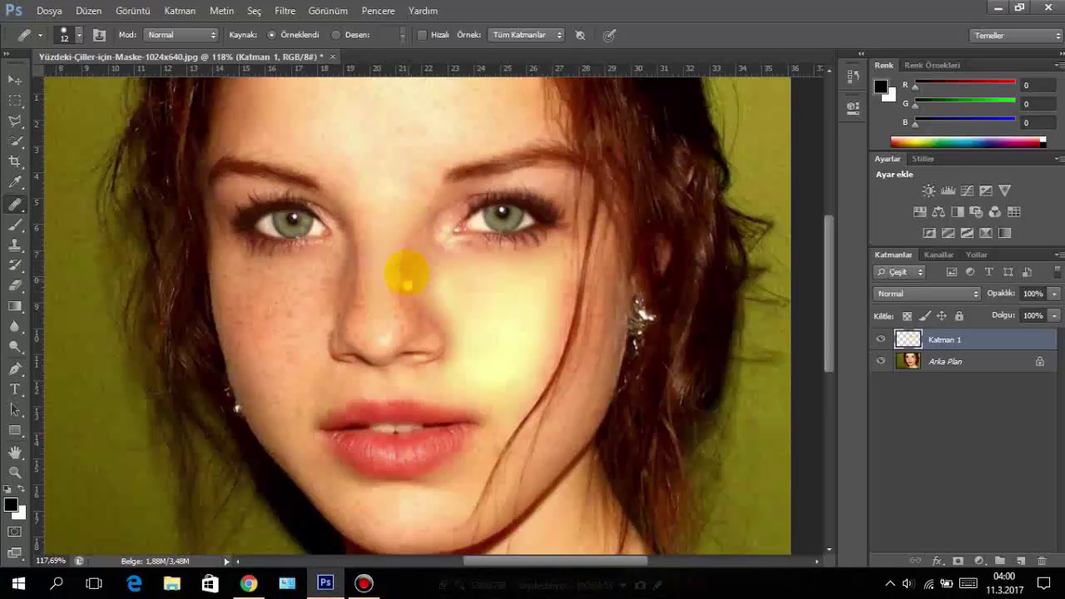
left_click_drag(407, 284, 422, 235)
mouse_move(405, 274)
left_mouse_down()
mouse_move(391, 257)
mouse_move(403, 281)
left_mouse_up()
Heal freckles on the nose tip, down to the left nostril and between the eyes.
right_click(394, 258)
left_click(392, 249)
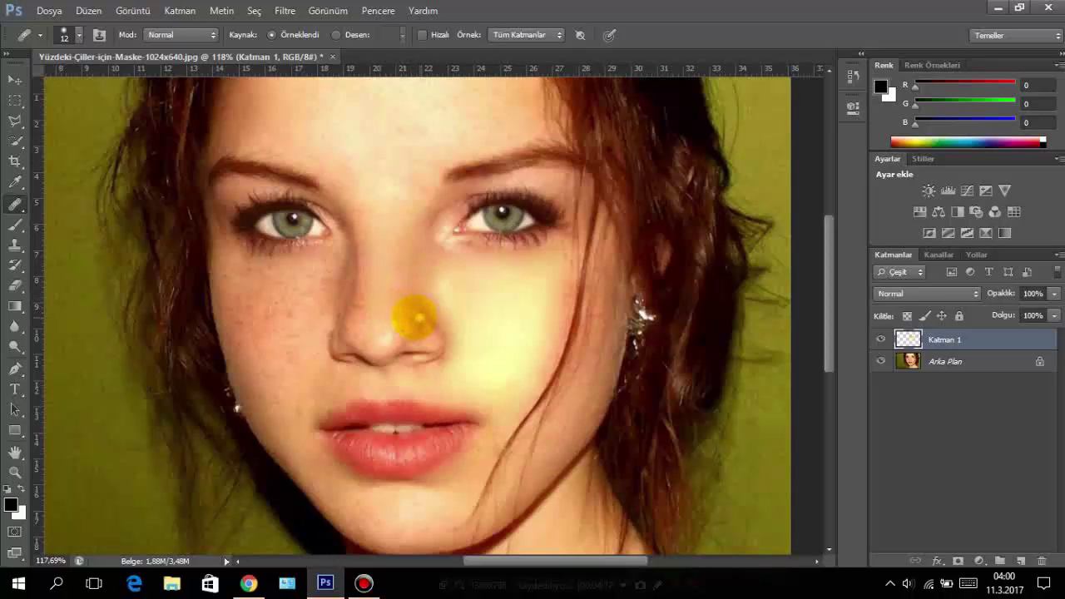
mouse_move(416, 317)
left_mouse_down()
mouse_move(399, 257)
mouse_move(394, 326)
left_mouse_up()
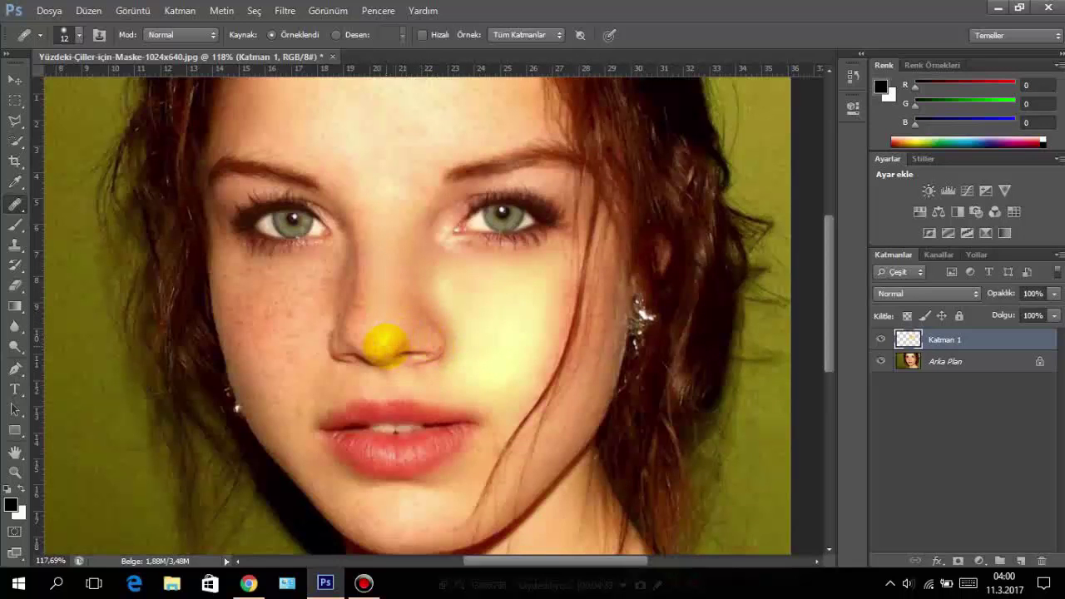
left_click_drag(399, 323, 381, 345)
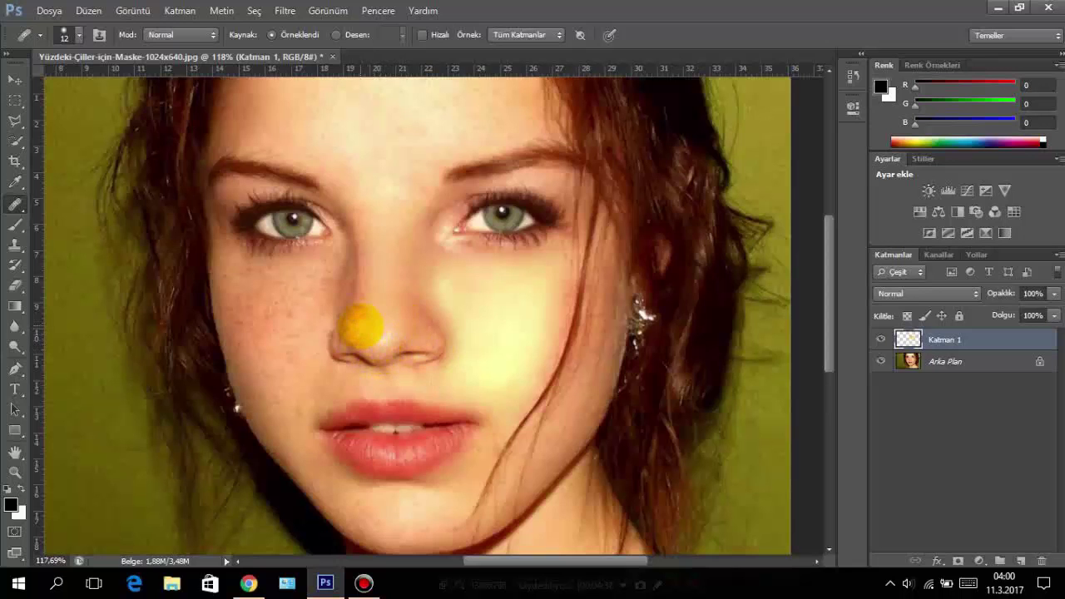
mouse_move(363, 270)
left_mouse_down()
mouse_move(364, 238)
mouse_move(404, 297)
mouse_move(349, 350)
mouse_move(368, 269)
mouse_move(364, 243)
left_mouse_up()
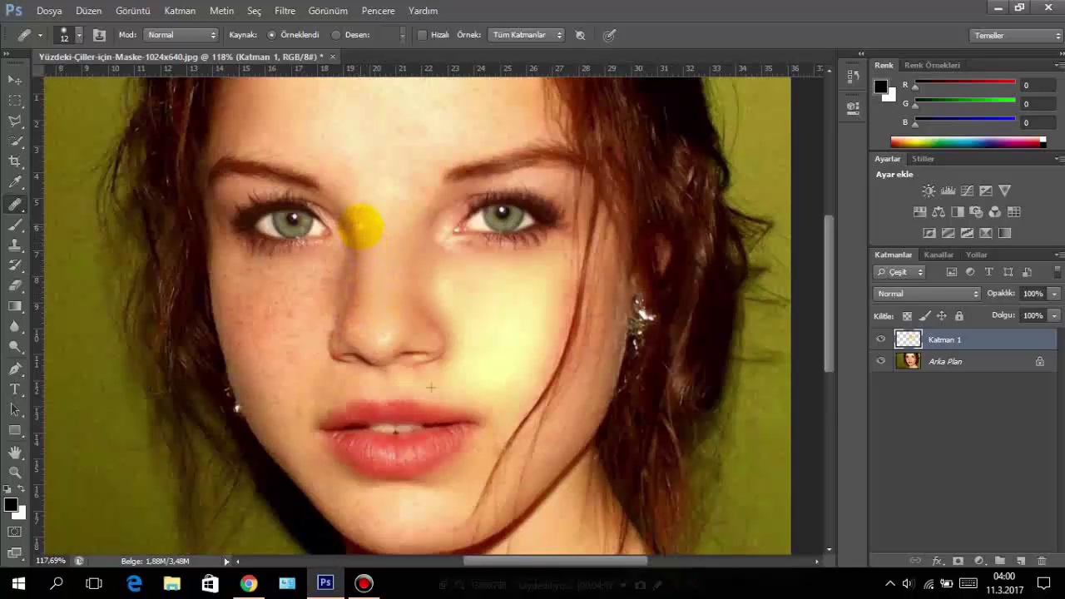
mouse_move(356, 203)
left_mouse_down()
mouse_move(416, 197)
mouse_move(405, 207)
mouse_move(427, 186)
mouse_move(429, 205)
mouse_move(416, 202)
mouse_move(441, 171)
mouse_move(504, 139)
mouse_move(455, 155)
left_mouse_up()
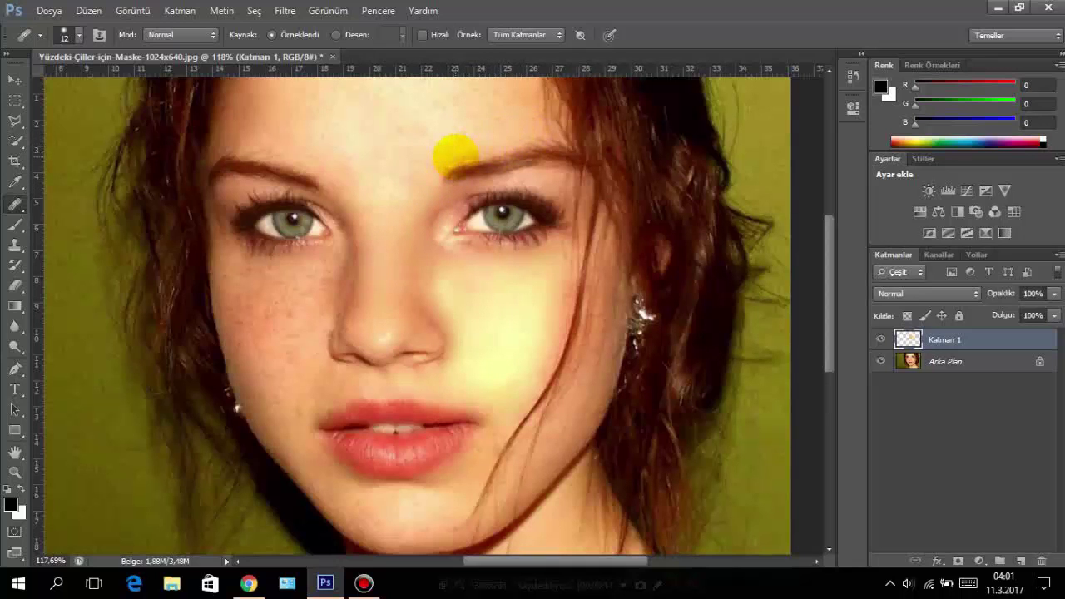
Adjust the brush hardness and heal the brow freckles toward between the brows.
right_click(475, 150)
left_click_drag(542, 214, 532, 214)
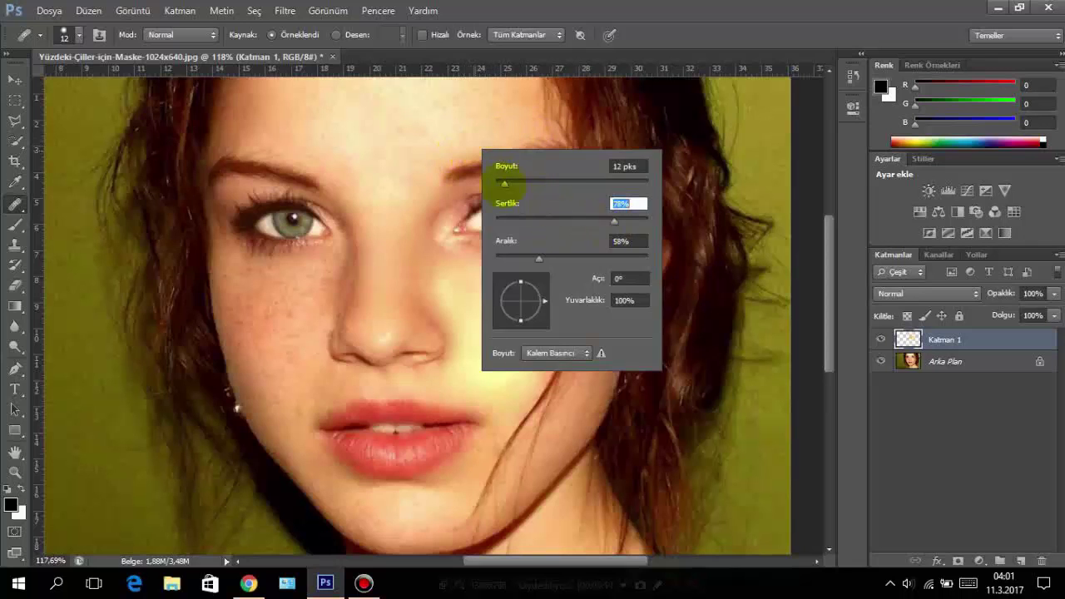
key("Return")
mouse_move(458, 147)
left_mouse_down()
mouse_move(494, 135)
mouse_move(361, 184)
mouse_move(438, 160)
left_mouse_up()
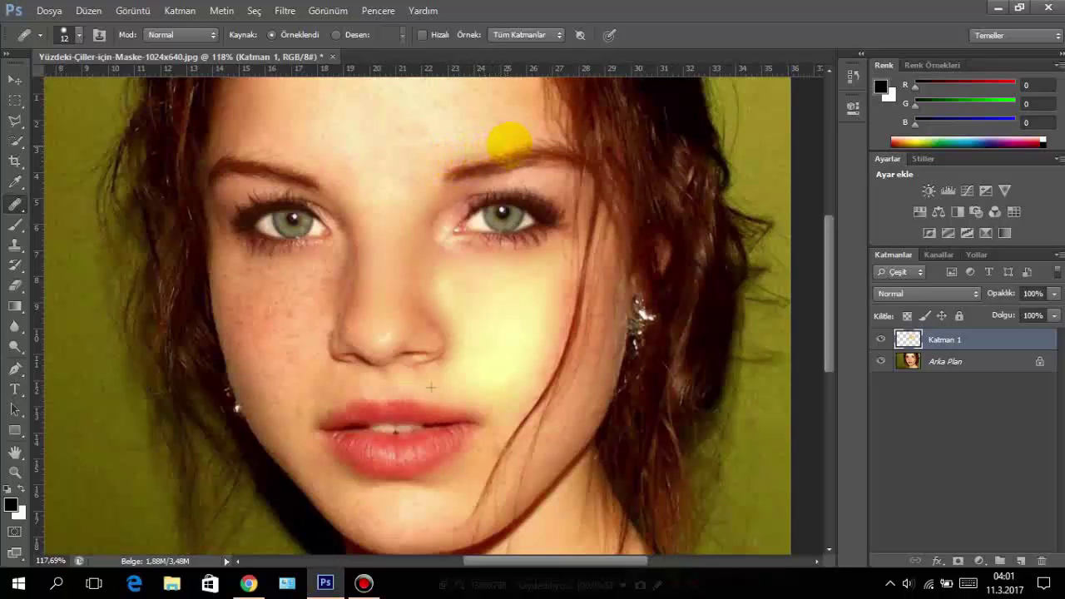
mouse_move(507, 143)
left_mouse_down()
mouse_move(452, 148)
mouse_move(384, 177)
left_mouse_up()
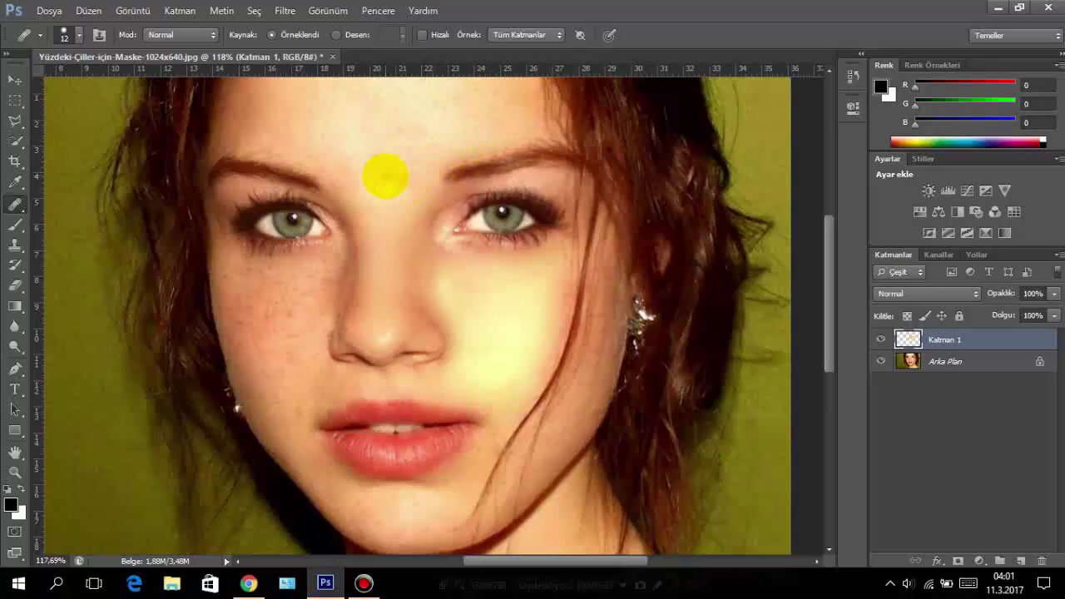
Set the healing brush to 24 px and heal spots on the forehead and near the eye.
right_click(419, 266)
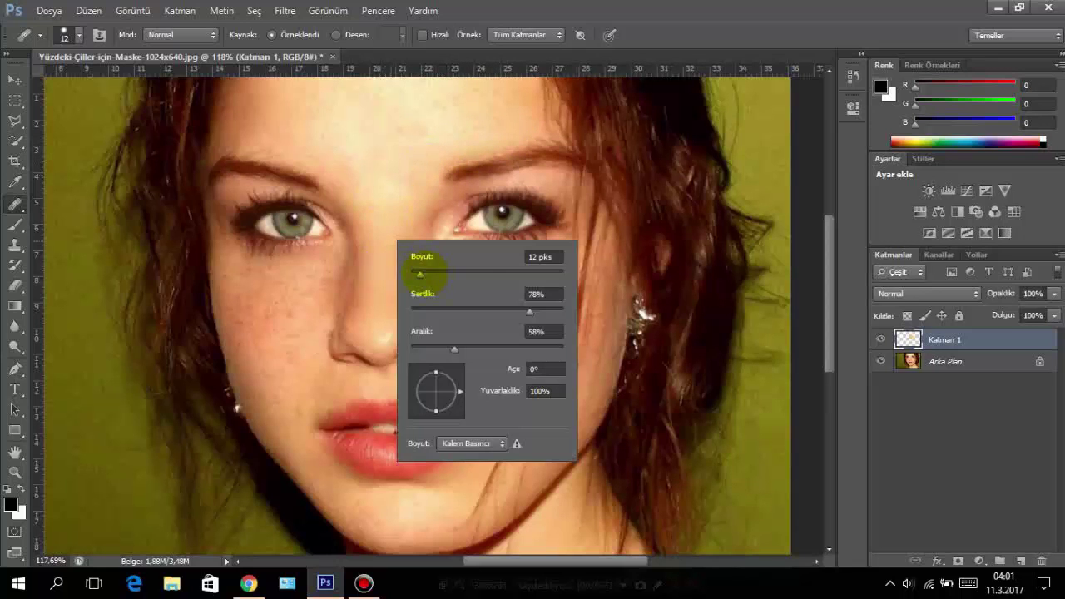
left_click_drag(419, 271, 423, 273)
type("24")
left_click(449, 171)
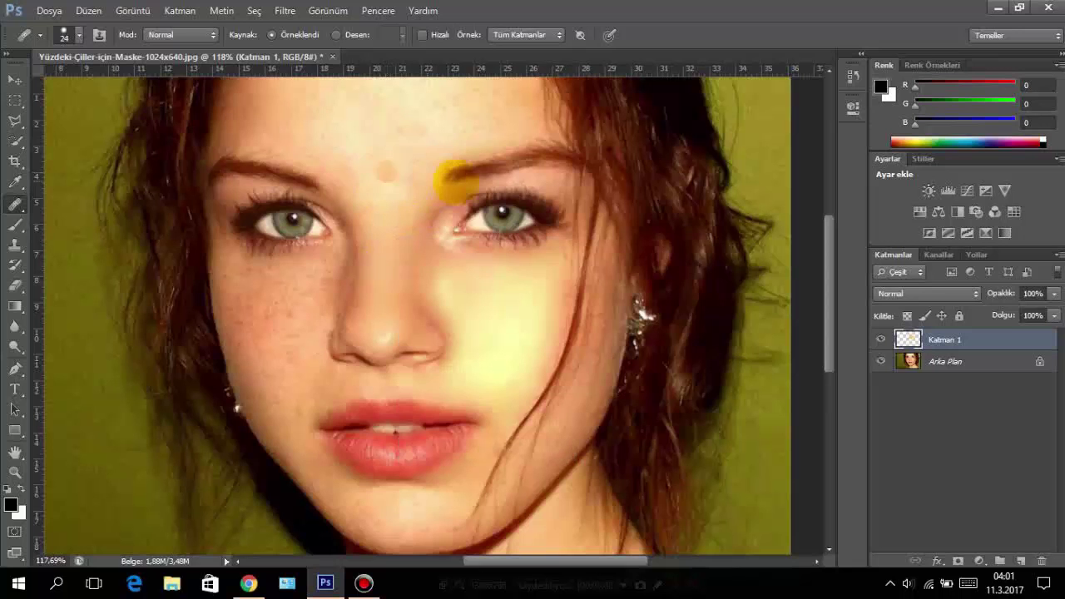
left_click(476, 228)
left_click(406, 137)
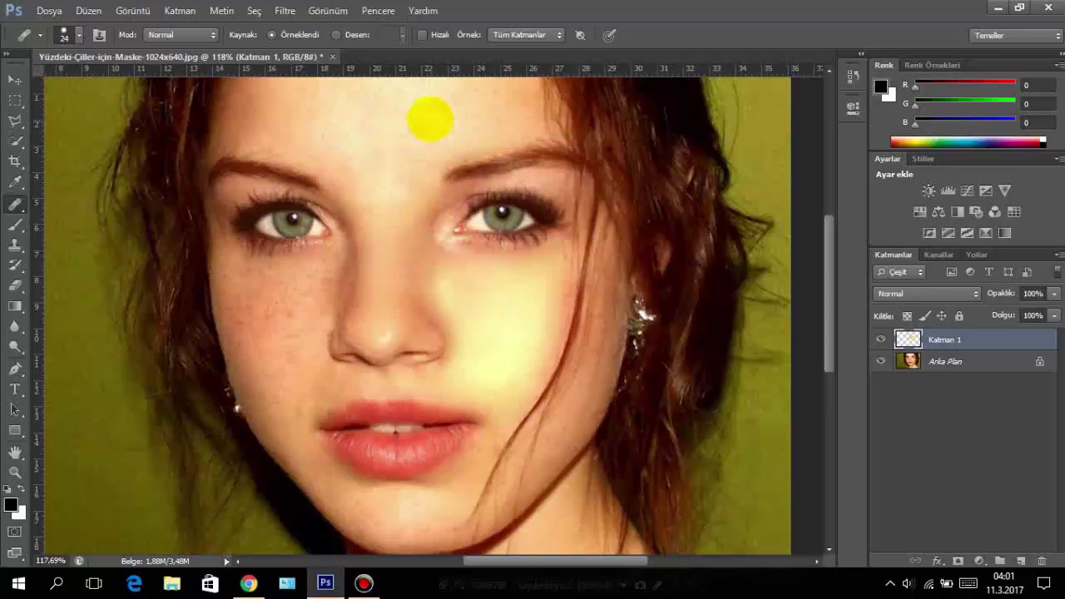
Briefly enlarge the brush to 49 px for a forehead spot, then return to 24 px.
right_click(428, 114)
key("Return")
mouse_move(478, 147)
left_mouse_down()
mouse_move(491, 147)
mouse_move(468, 166)
left_mouse_up()
left_click(428, 111)
right_click(439, 133)
key("Return")
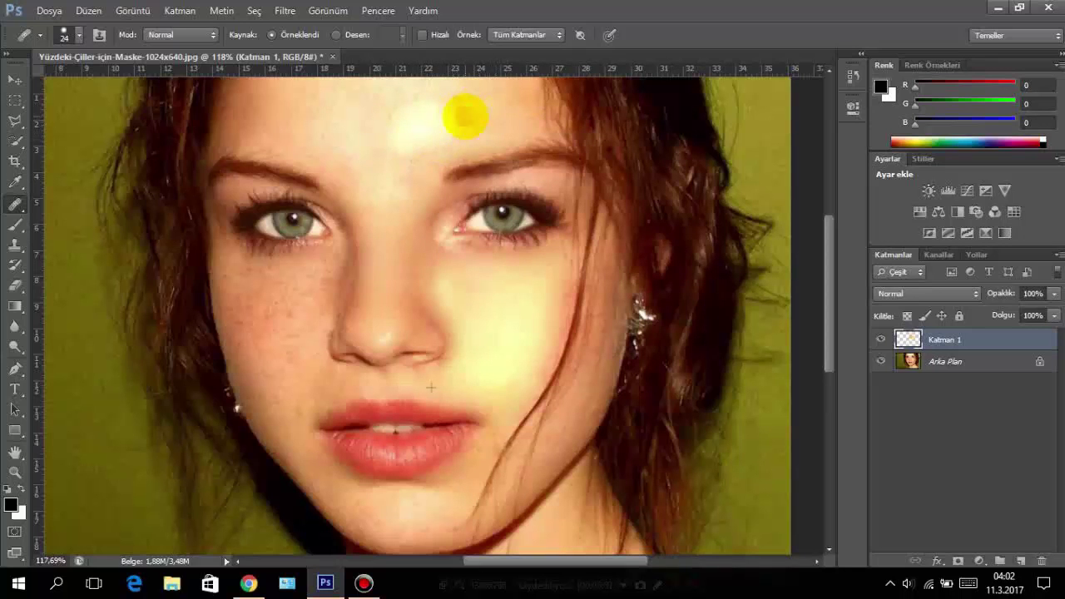
Smooth the pale forehead spot and sweep healing strokes across the upper forehead.
left_click(401, 145)
left_click_drag(401, 145, 413, 96)
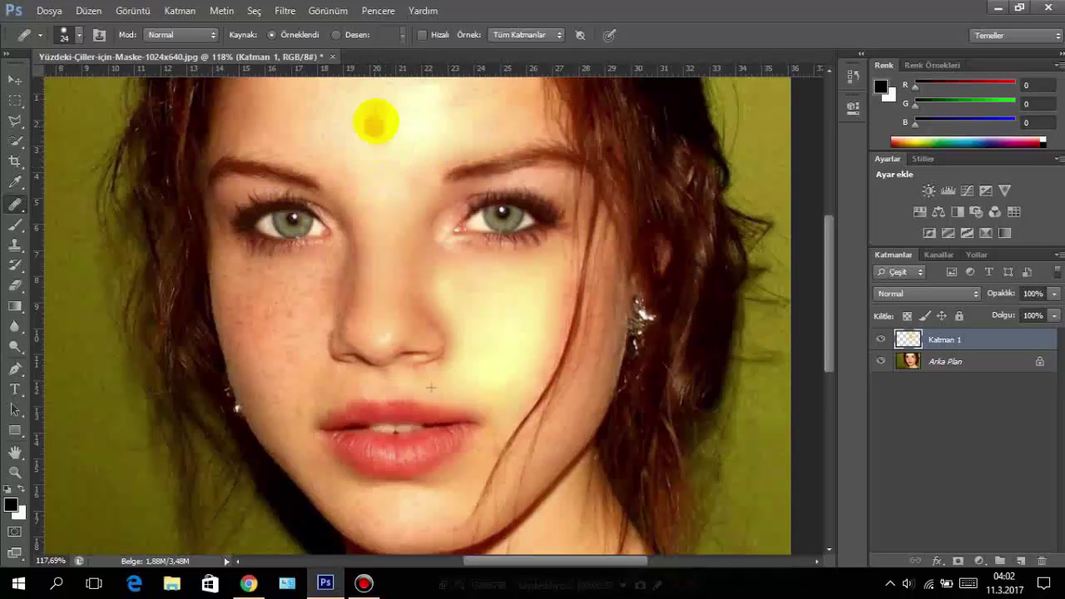
mouse_move(367, 129)
left_mouse_down()
mouse_move(395, 92)
mouse_move(462, 105)
left_mouse_up()
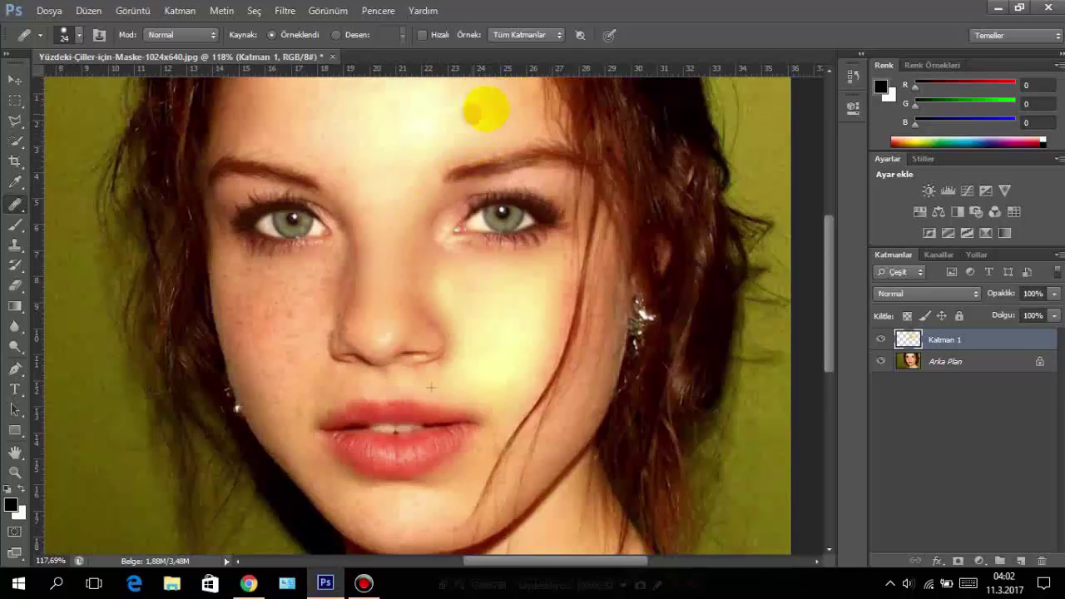
mouse_move(487, 101)
left_mouse_down()
mouse_move(438, 99)
mouse_move(529, 116)
mouse_move(499, 107)
mouse_move(522, 98)
mouse_move(511, 89)
mouse_move(375, 94)
mouse_move(356, 171)
left_mouse_up()
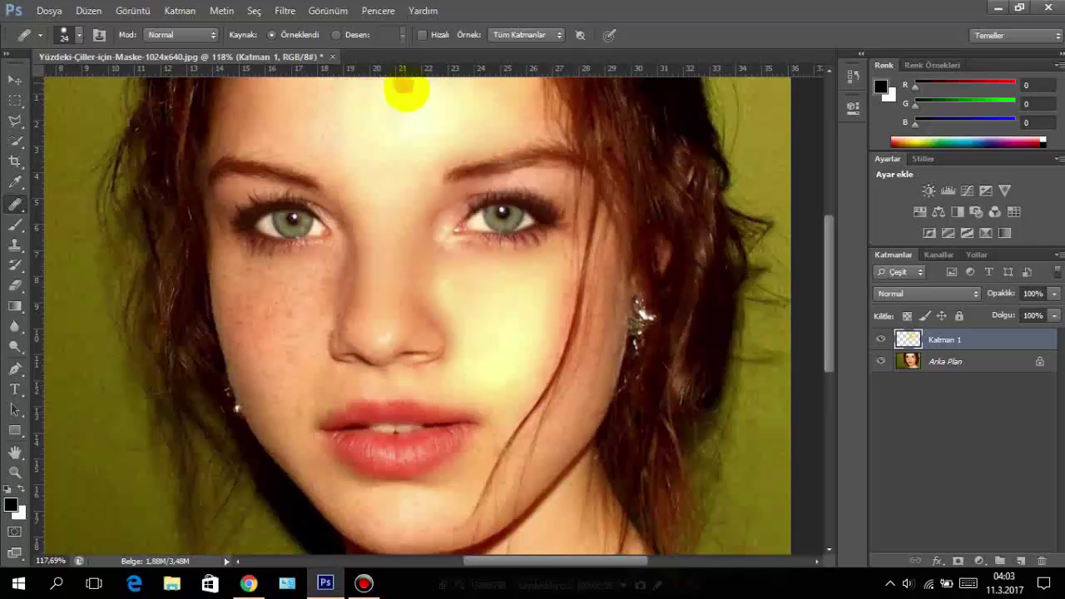
mouse_move(407, 93)
left_mouse_down()
mouse_move(395, 135)
mouse_move(382, 97)
left_mouse_up()
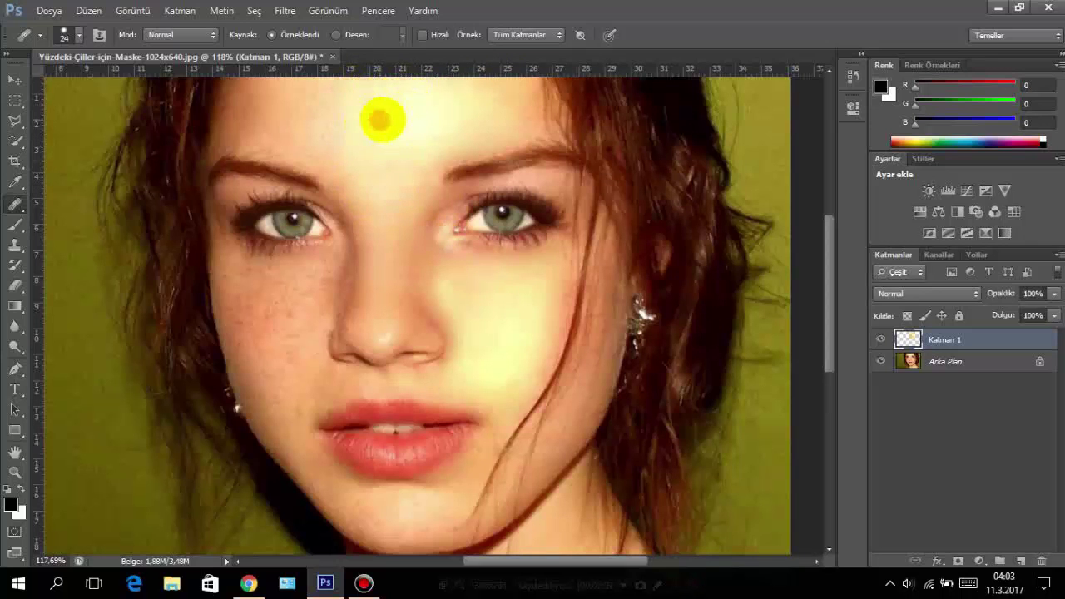
Set the healing brush to 12 px and heal a spot above the brows.
right_click(489, 101)
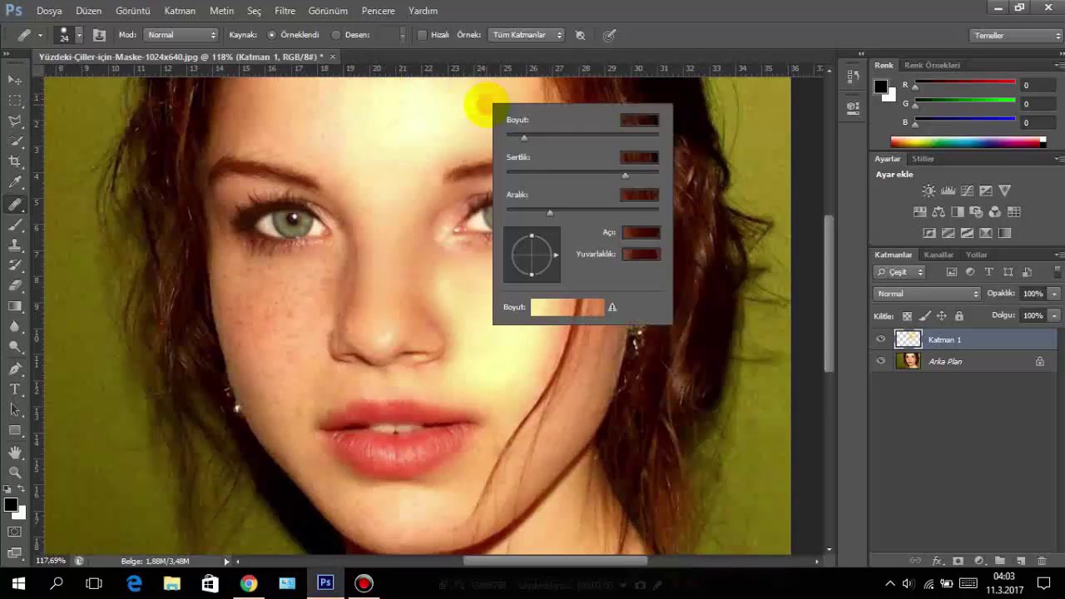
type("12")
key("Return")
right_click(504, 101)
key("Return")
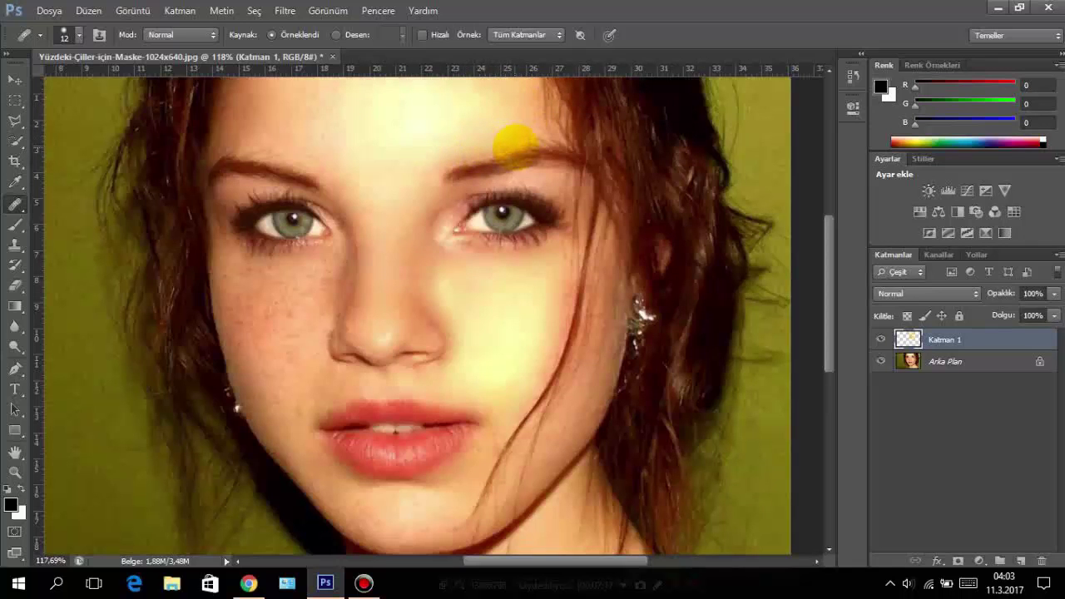
right_click(512, 144)
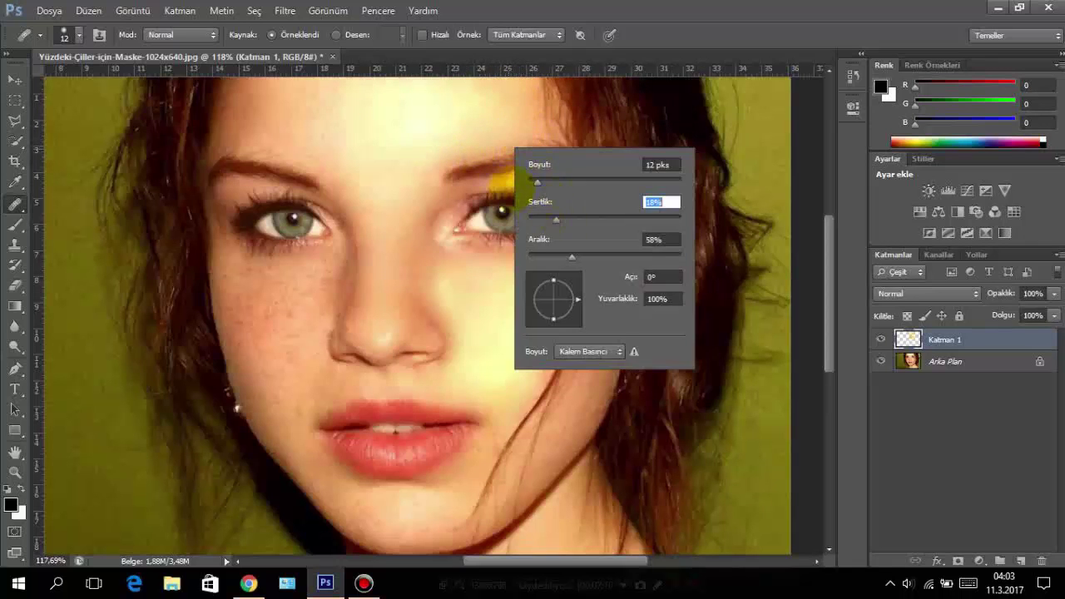
key("Return")
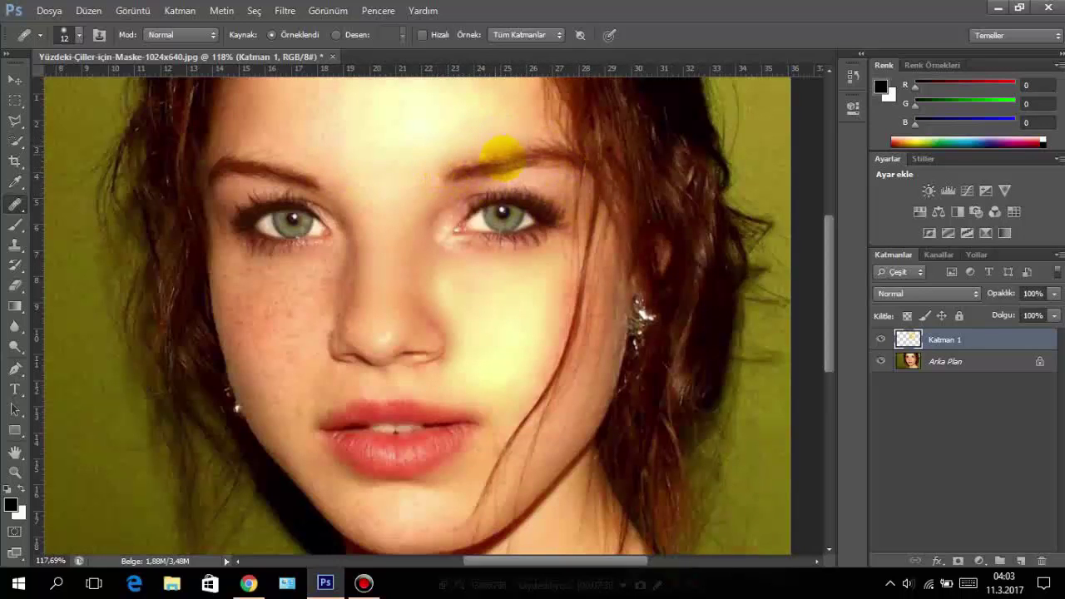
left_click(457, 150, "alt")
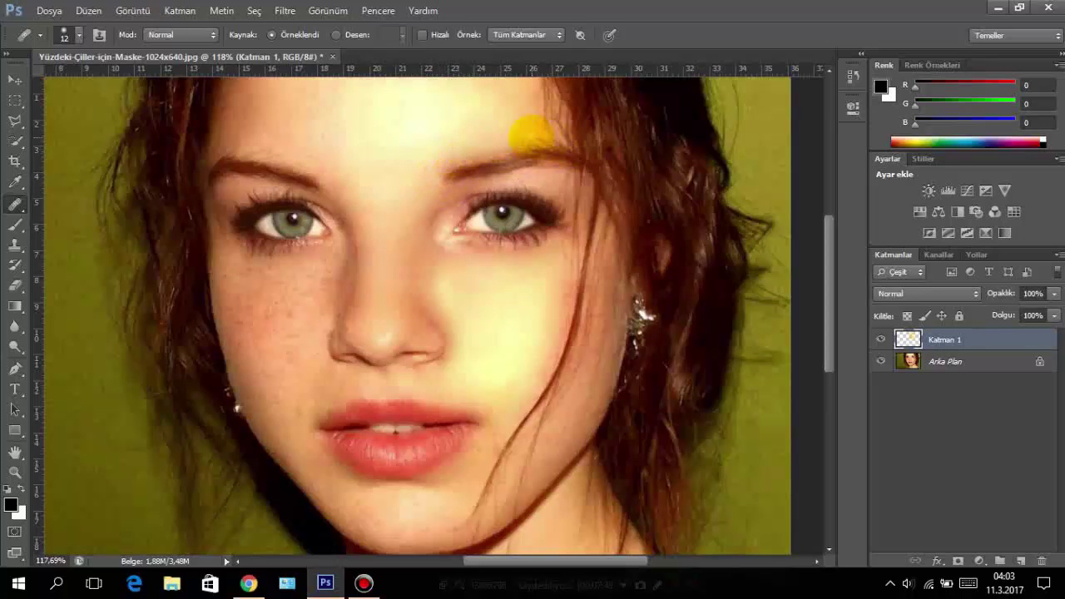
Adjust the hardness and heal spots between the eyebrows and across the forehead.
right_click(509, 128)
left_click_drag(571, 209, 502, 171)
key("Return")
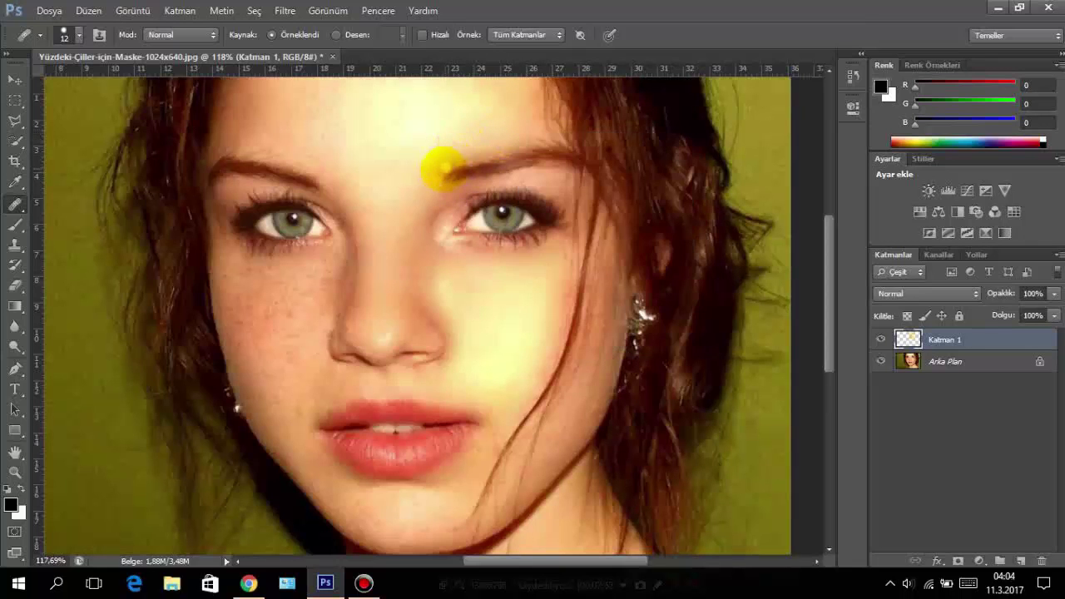
left_click(433, 177)
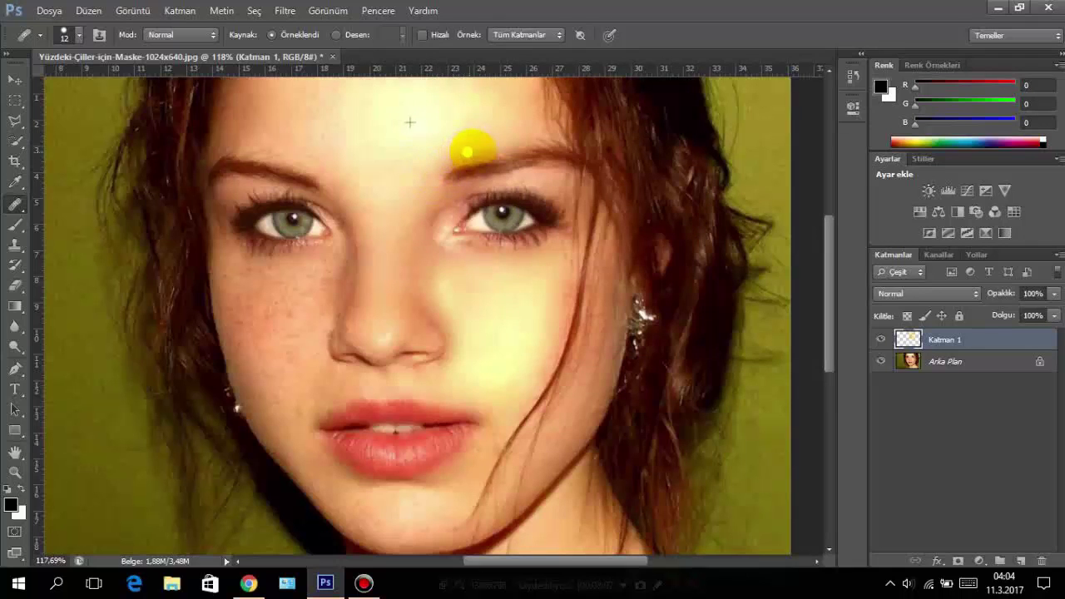
left_click_drag(502, 147, 511, 136)
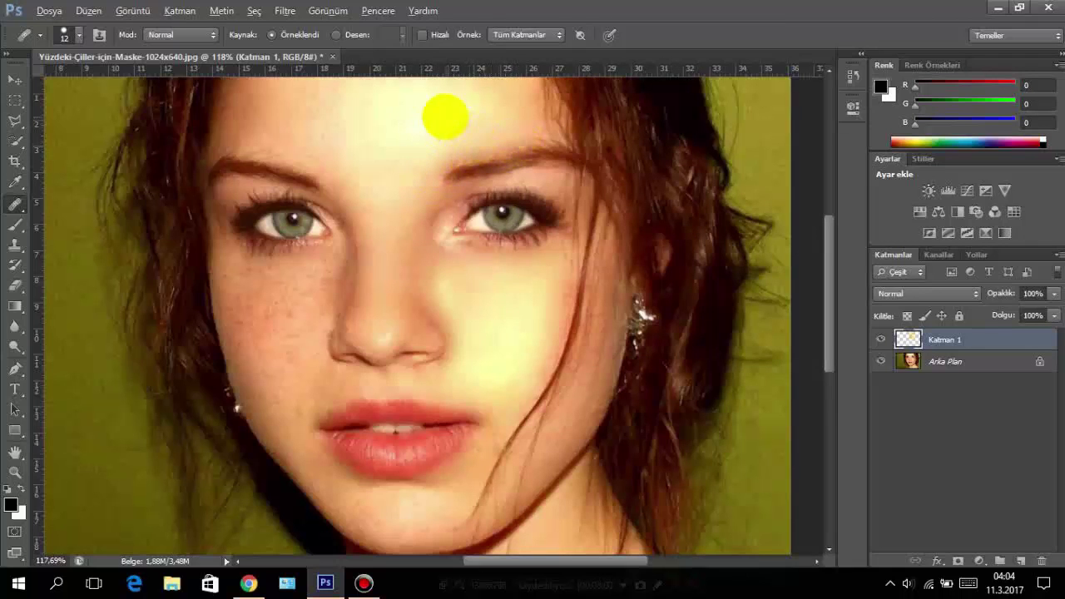
left_click(442, 158)
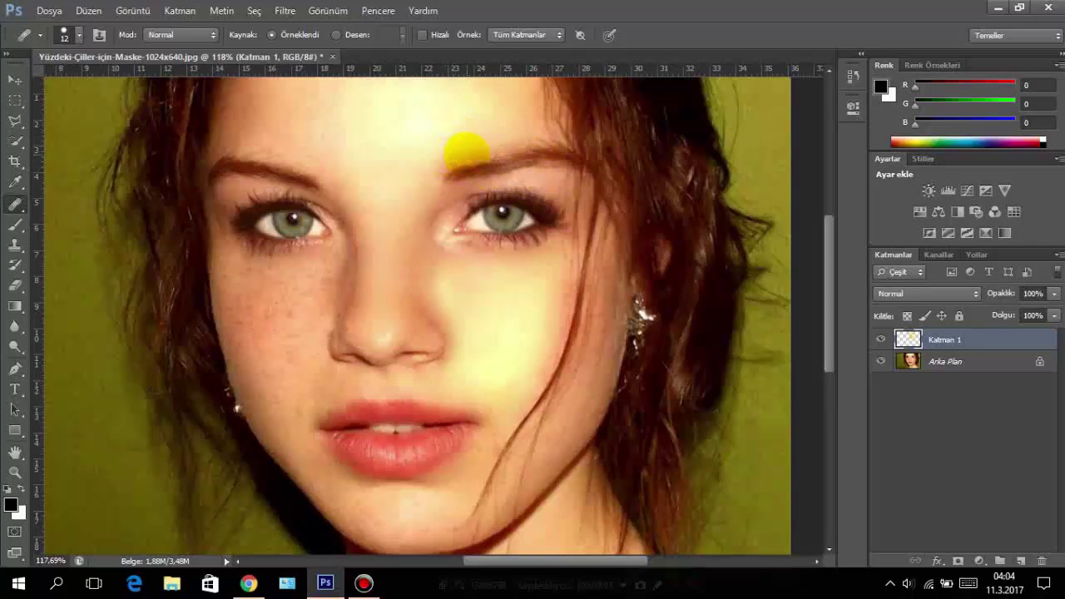
left_click_drag(484, 143, 503, 146)
Shrink the brush to 5 px, adjust hardness and heal spots along the eyebrow.
right_click(466, 160)
left_click_drag(488, 194, 424, 156)
key("Return")
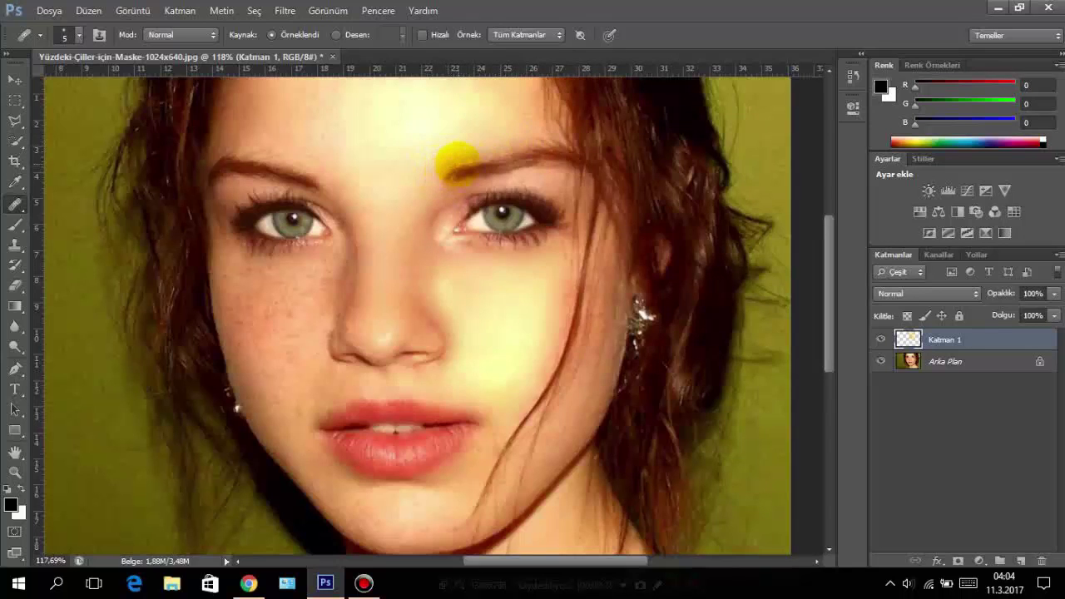
right_click(456, 162)
key("Tab")
key("Return")
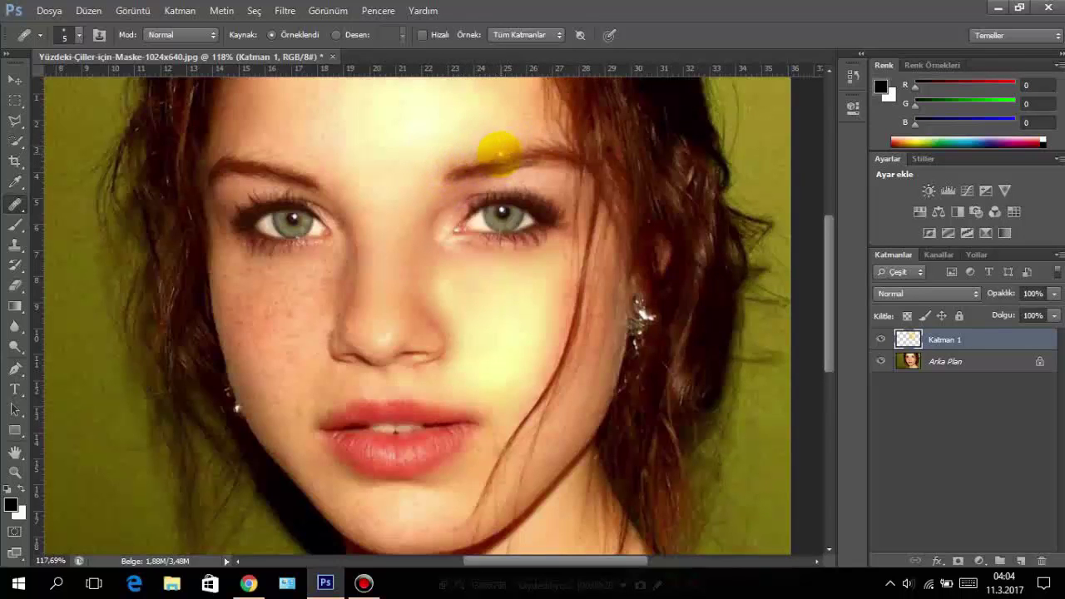
left_click_drag(498, 152, 481, 156)
left_click_drag(481, 155, 471, 160)
Set the healing brush to 9 px and heal freckles on the nose bridge.
right_click(505, 141)
type("9 pks")
key("Return")
mouse_move(392, 190)
left_mouse_down()
mouse_move(373, 212)
mouse_move(380, 174)
left_mouse_up()
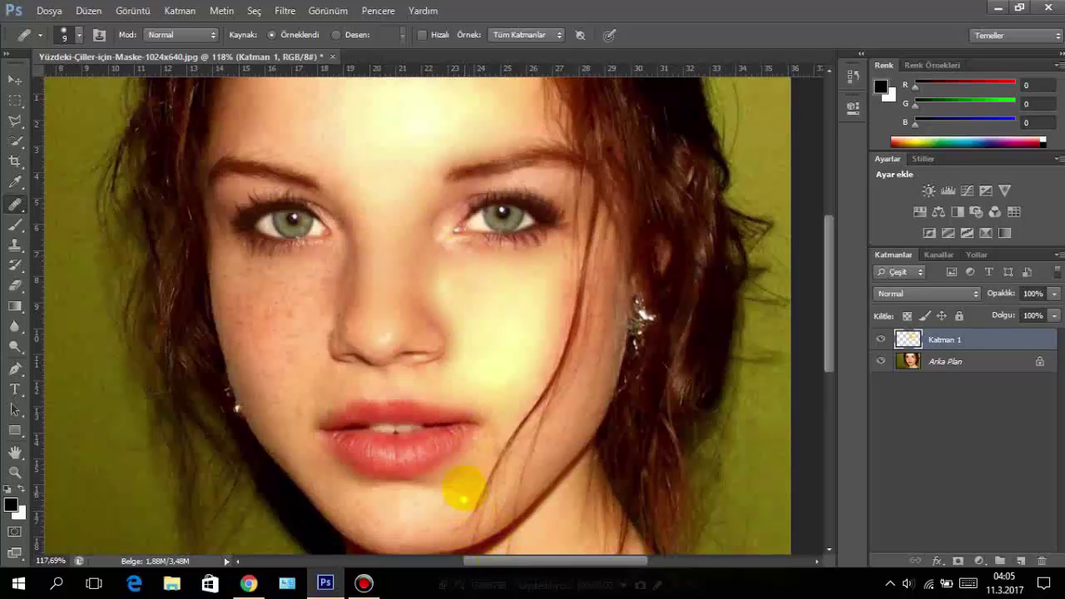
Enlarge the brush to 14 px and heal spots along the jawline and cheek.
right_click(472, 469)
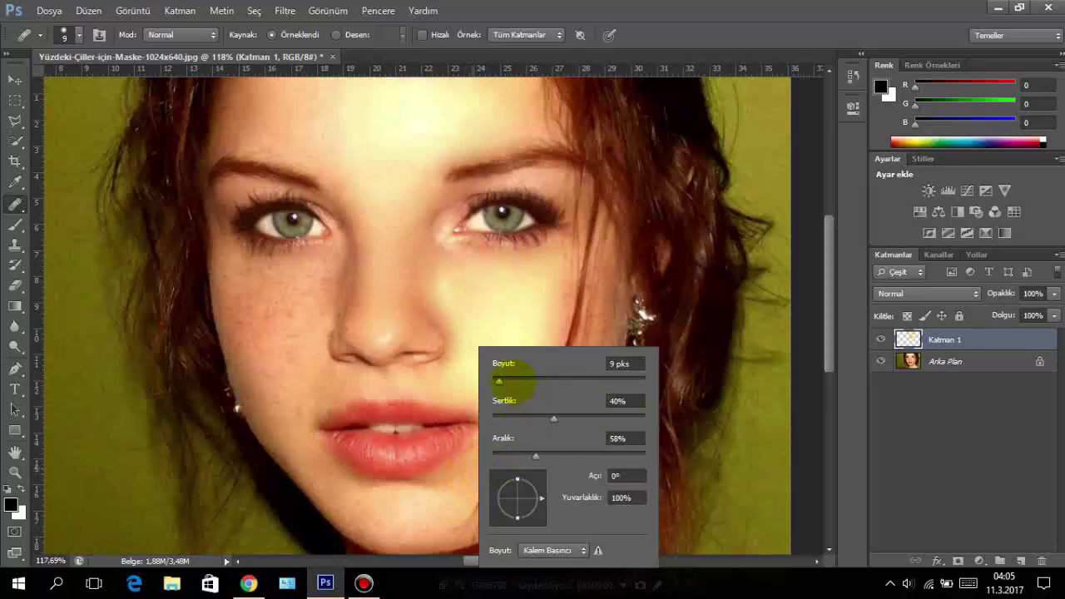
left_click_drag(497, 378, 504, 379)
key("Return")
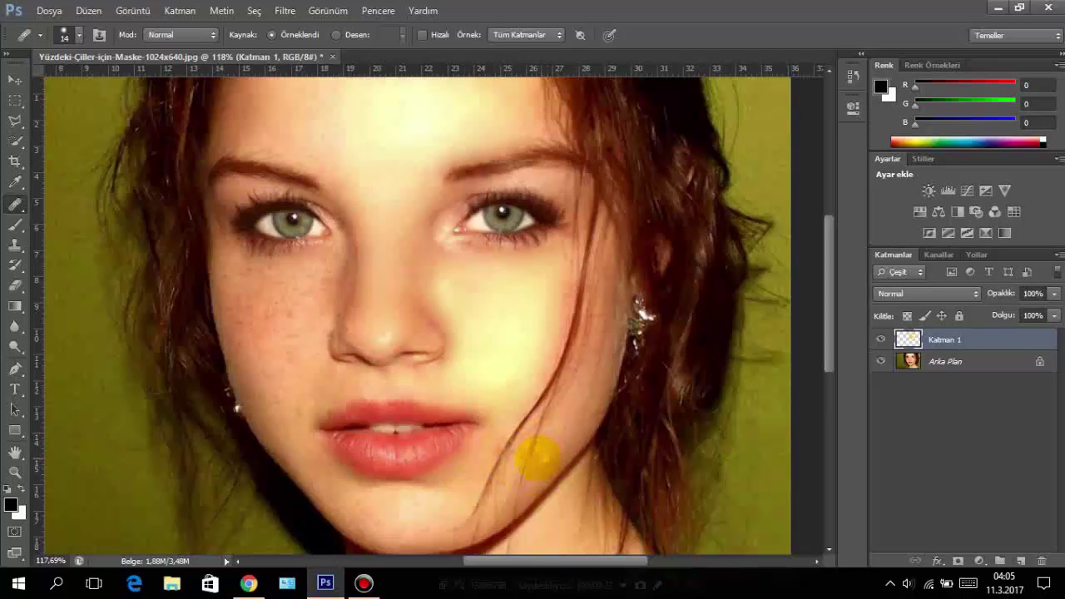
left_click_drag(537, 489, 541, 466)
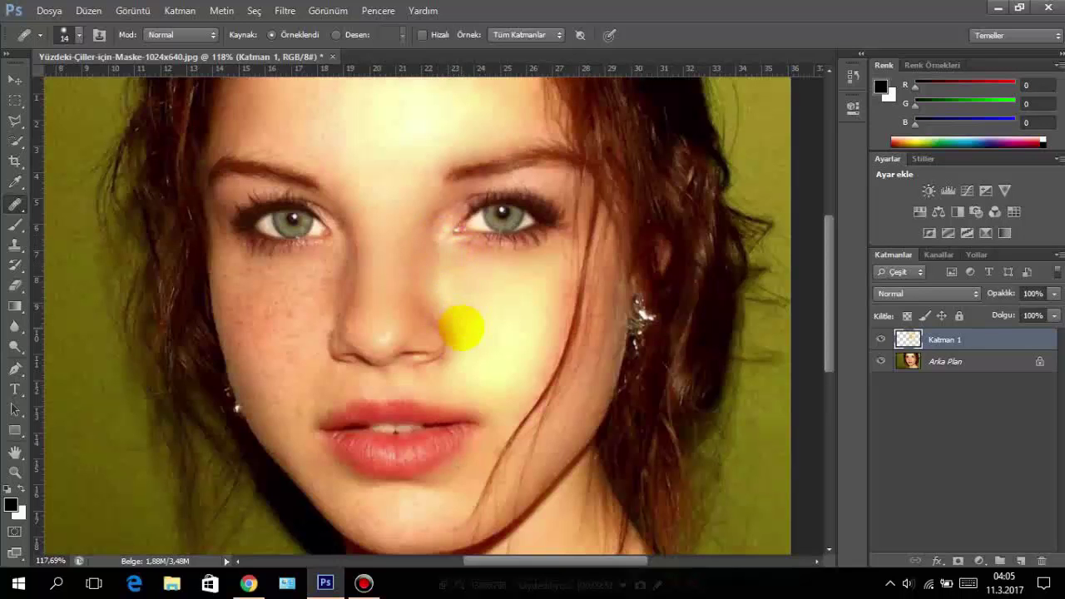
left_click(447, 294)
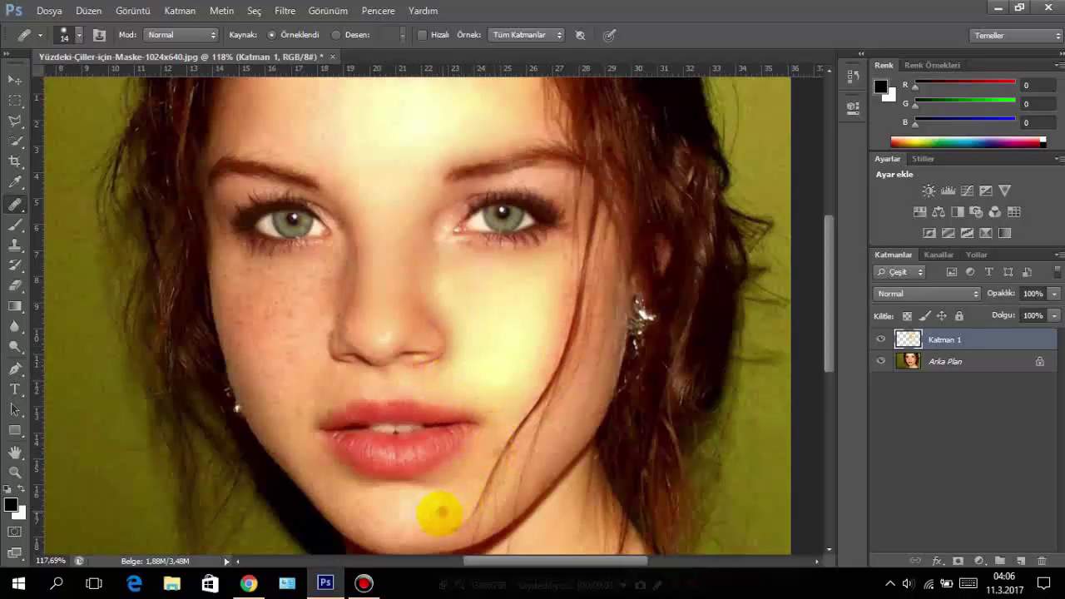
Use a 32 px, 100% hardness brush to heal the chin and below the lower lip.
right_click(429, 540)
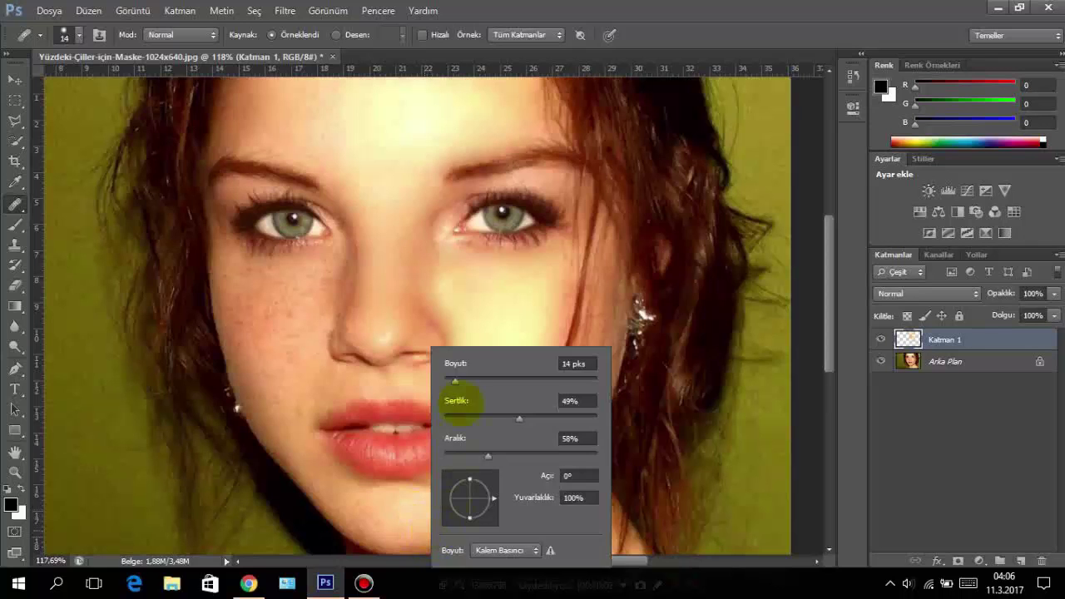
key("Return")
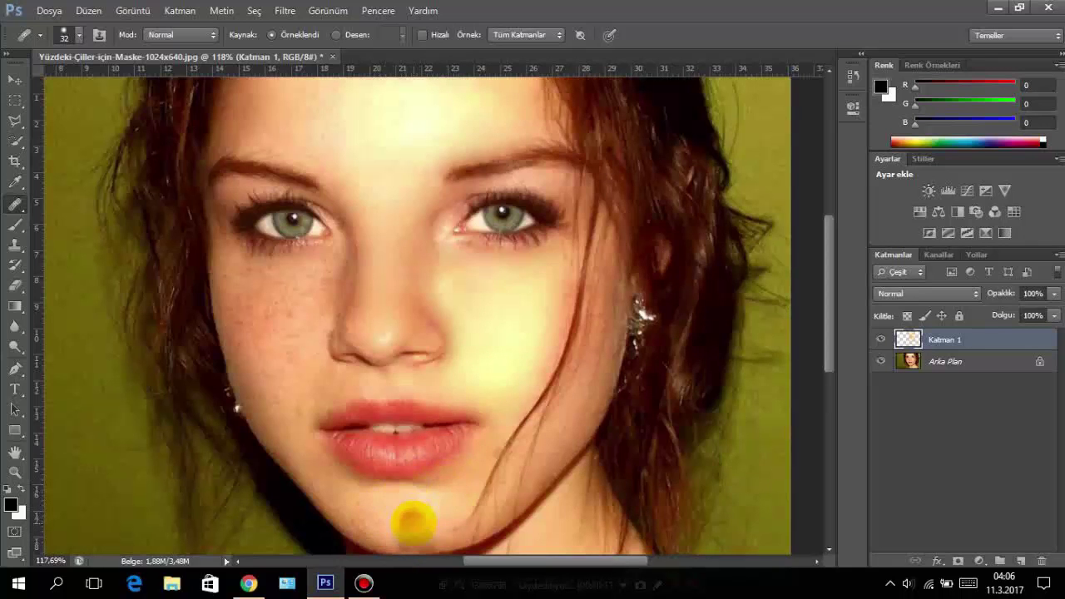
right_click(423, 504)
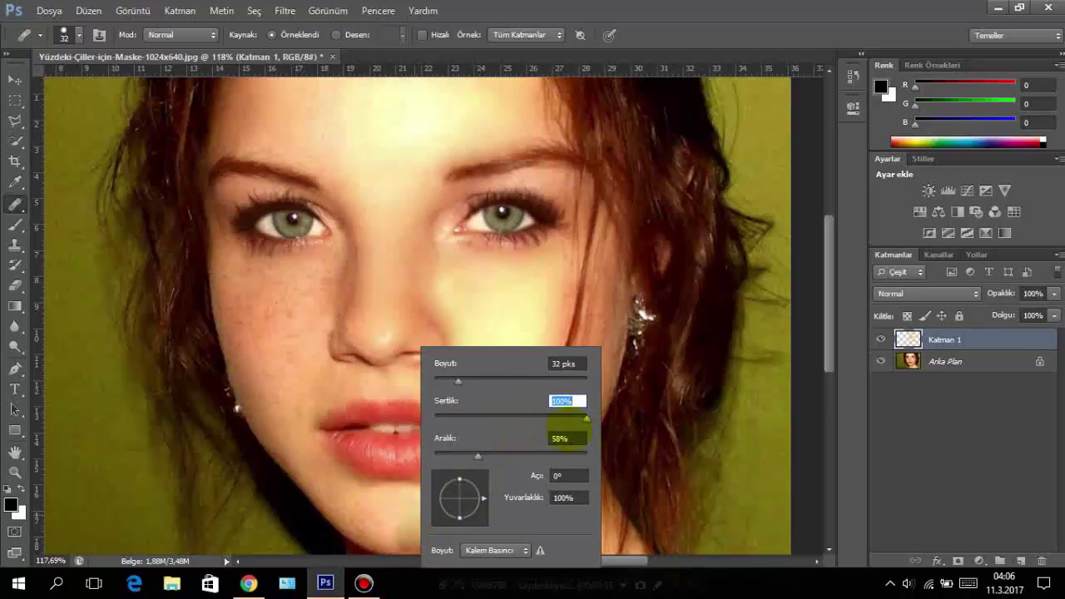
key("Return")
left_click_drag(409, 494, 416, 541)
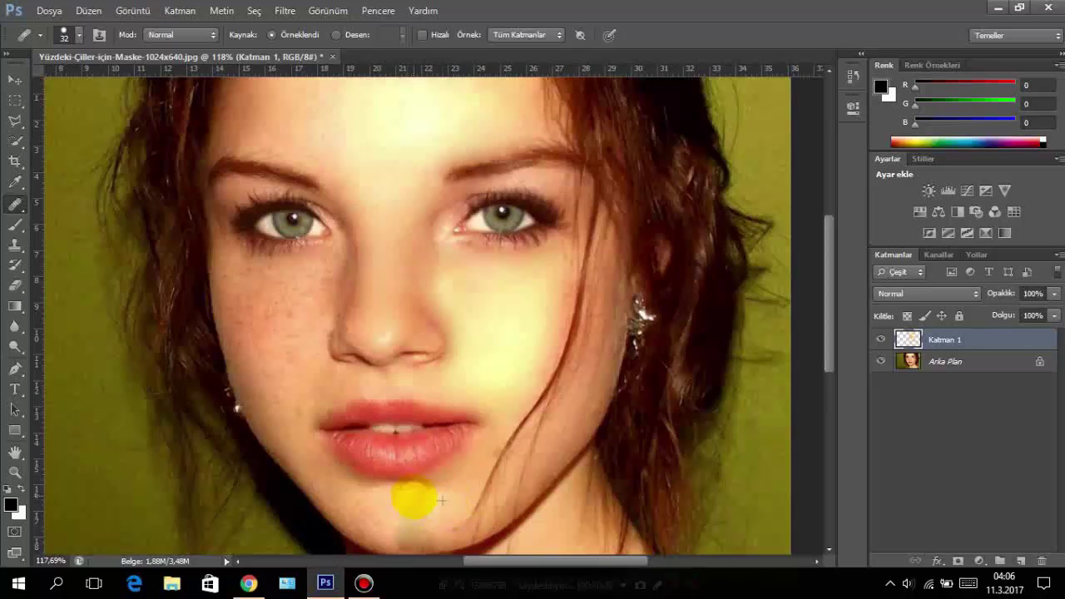
mouse_move(411, 499)
left_mouse_down()
mouse_move(424, 526)
mouse_move(435, 508)
mouse_move(397, 501)
mouse_move(421, 499)
mouse_move(385, 509)
mouse_move(428, 517)
mouse_move(402, 524)
mouse_move(432, 524)
mouse_move(381, 523)
mouse_move(423, 535)
mouse_move(399, 524)
left_mouse_up()
left_click(437, 454)
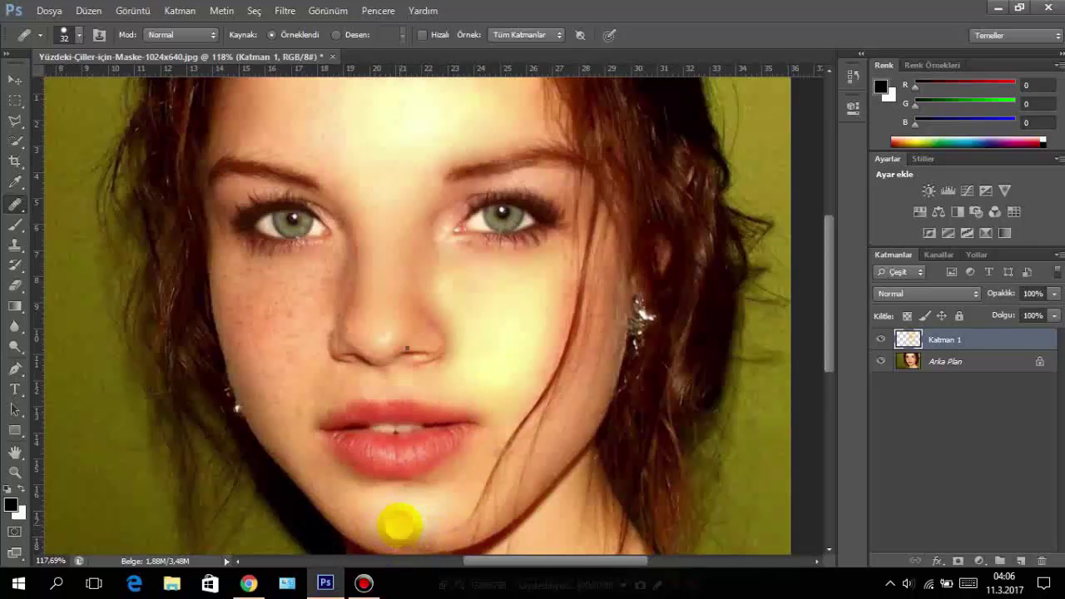
Switch to a 10 px brush and refine small blemishes along the chin.
right_click(399, 524)
type("10")
key("Return")
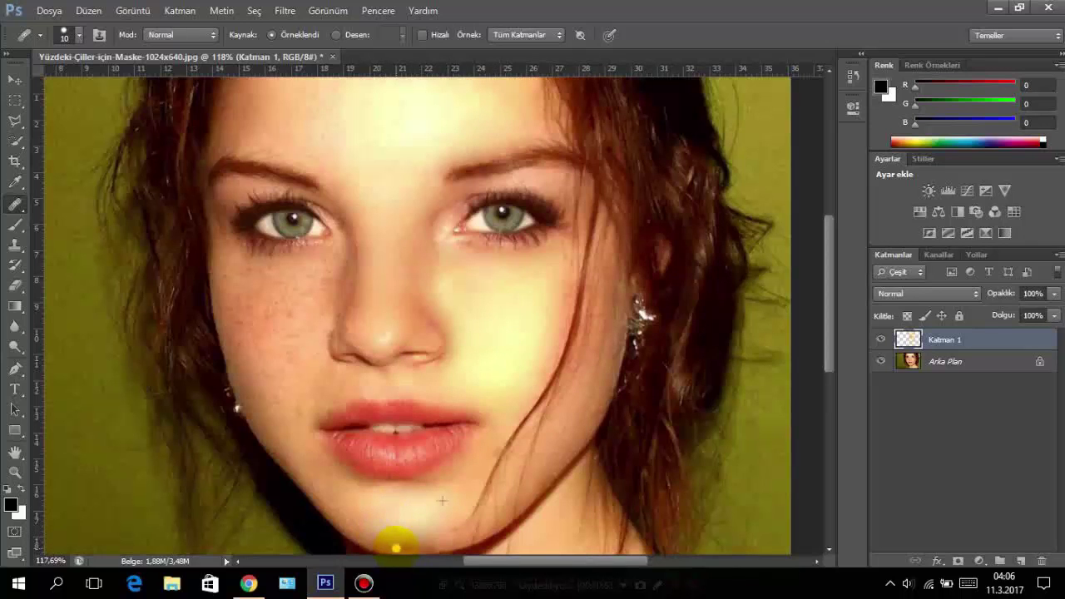
left_click_drag(416, 547, 426, 550)
mouse_move(386, 550)
left_mouse_down()
mouse_move(433, 551)
mouse_move(366, 520)
mouse_move(385, 494)
mouse_move(408, 499)
mouse_move(475, 451)
mouse_move(440, 506)
mouse_move(423, 499)
mouse_move(468, 458)
mouse_move(387, 544)
mouse_move(423, 546)
mouse_move(375, 528)
mouse_move(437, 537)
mouse_move(430, 506)
mouse_move(393, 497)
mouse_move(487, 453)
mouse_move(579, 461)
mouse_move(569, 403)
mouse_move(522, 376)
mouse_move(452, 368)
left_mouse_up()
Zoom the view to Fit on Screen so the whole portrait shows.
key("z")
right_click(449, 372)
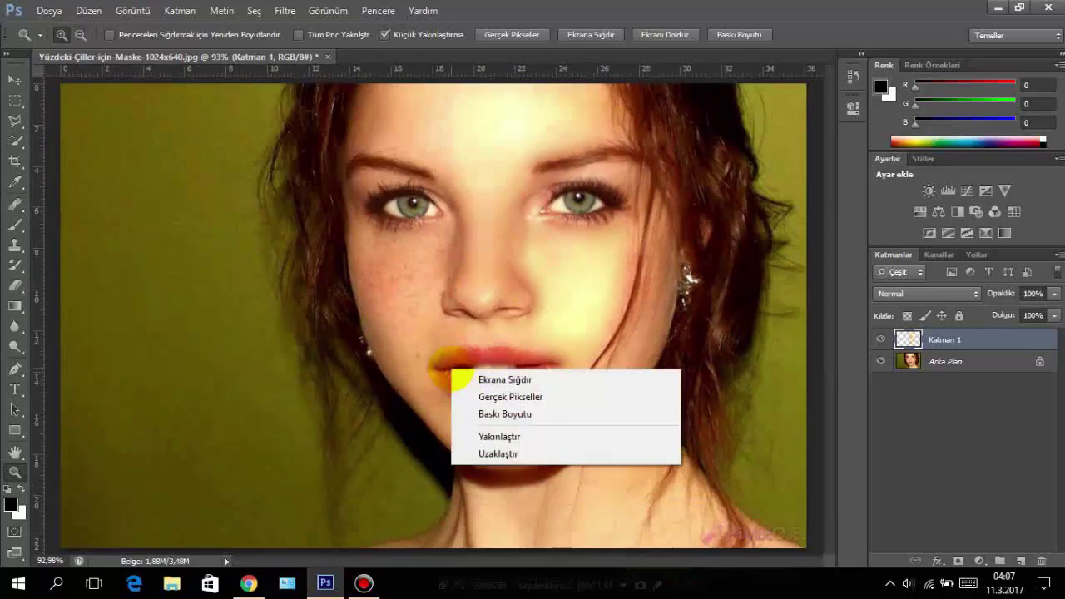
left_click(466, 375)
Toggle Katman 1's visibility off and on to compare the retouch with the freckled original.
left_click(880, 339)
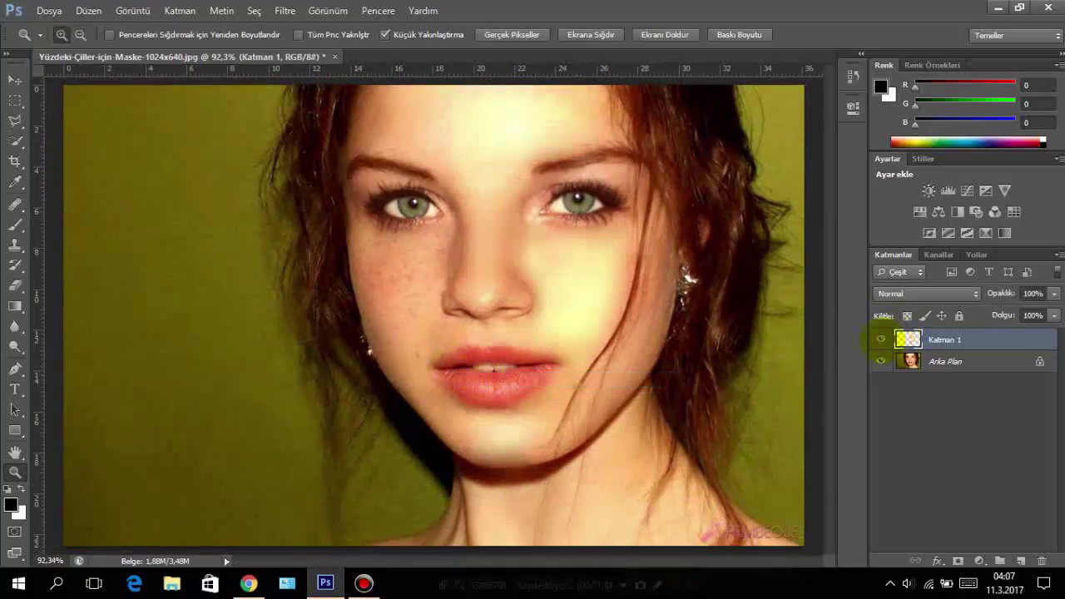
left_click(880, 339)
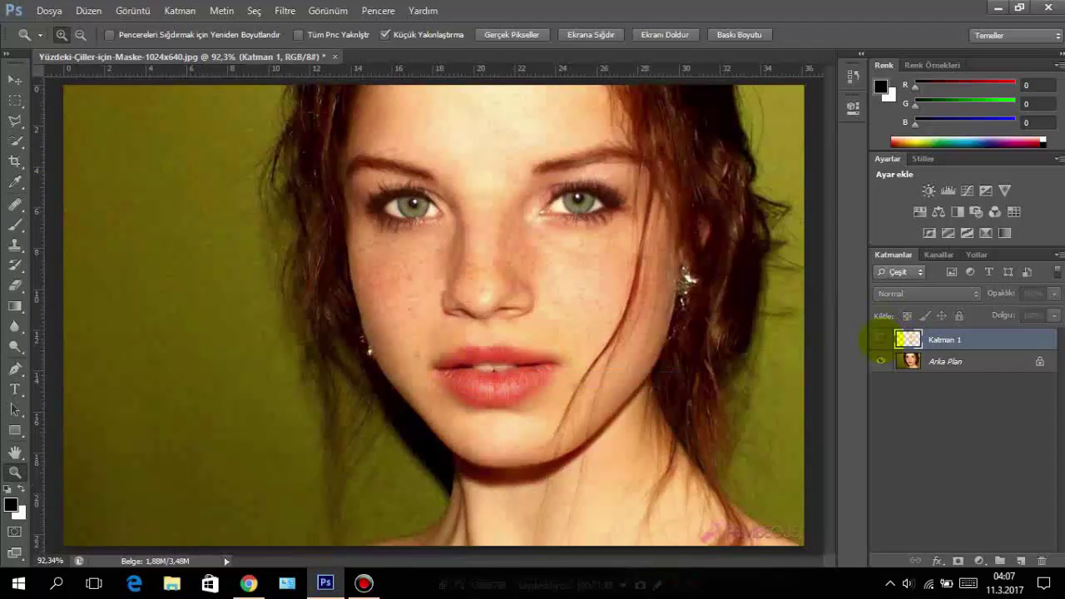
left_click(880, 339)
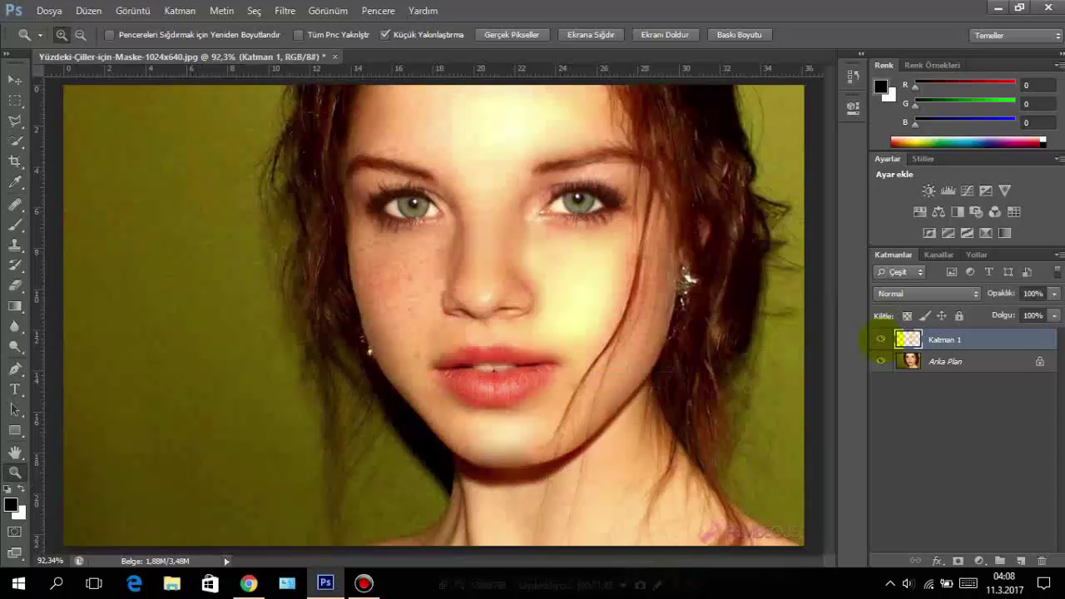
left_click(880, 340)
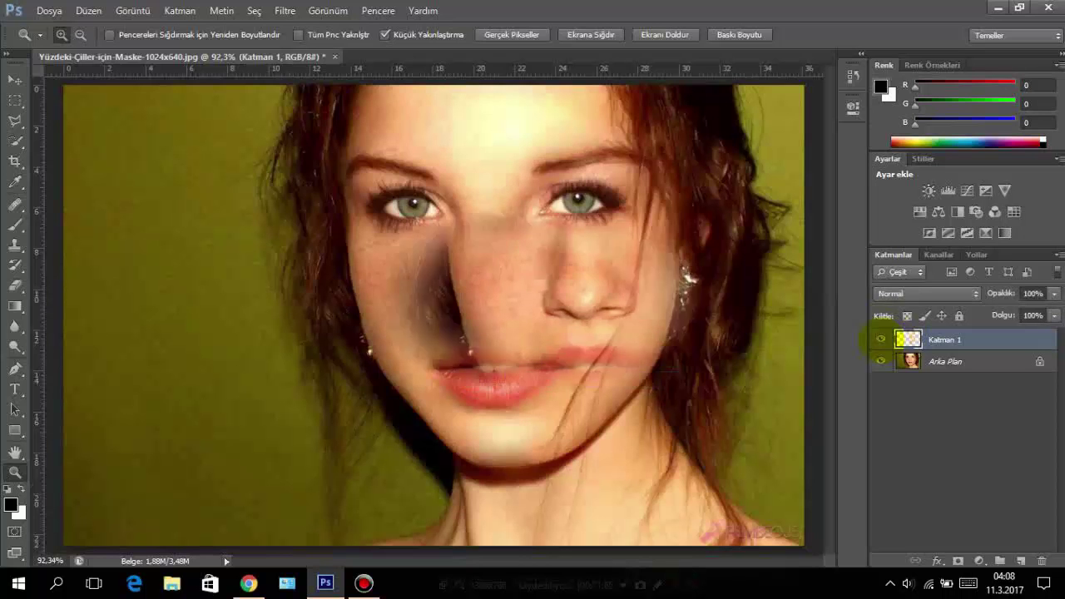